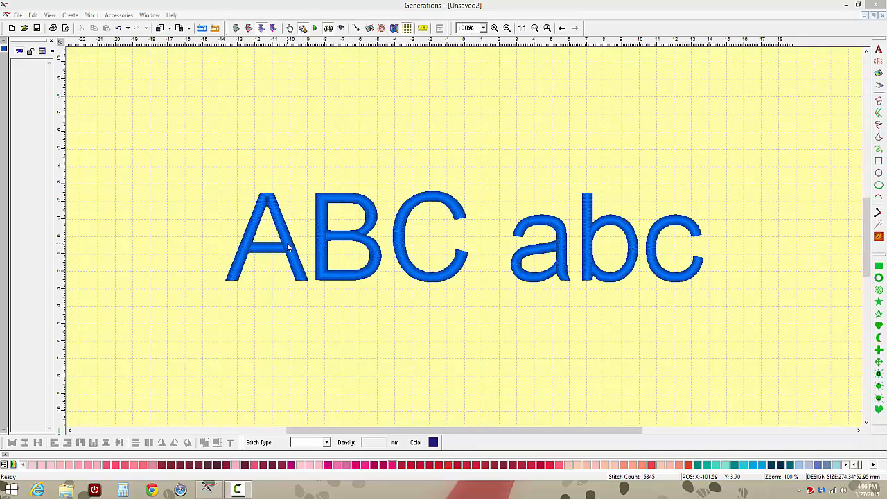
- Try selecting the letters in different ways: singly, by thread colour, and with a selection box around the capitals
click(287, 248)
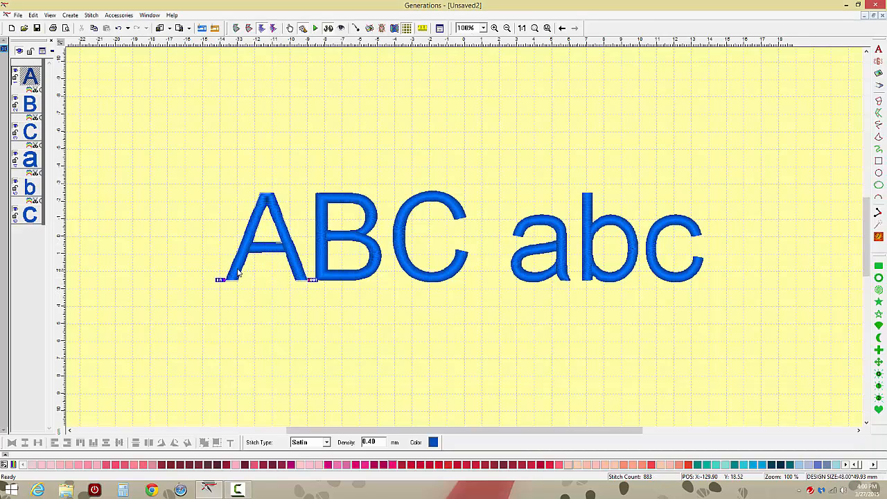
click(202, 201)
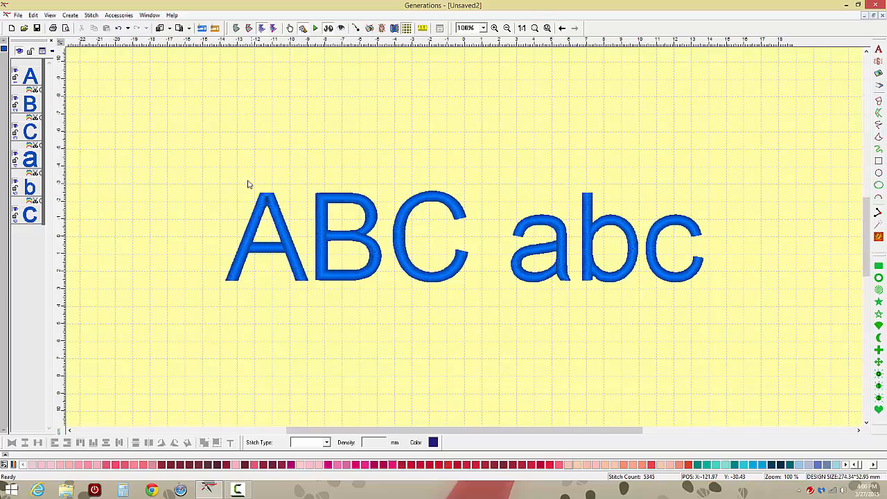
click(5, 50)
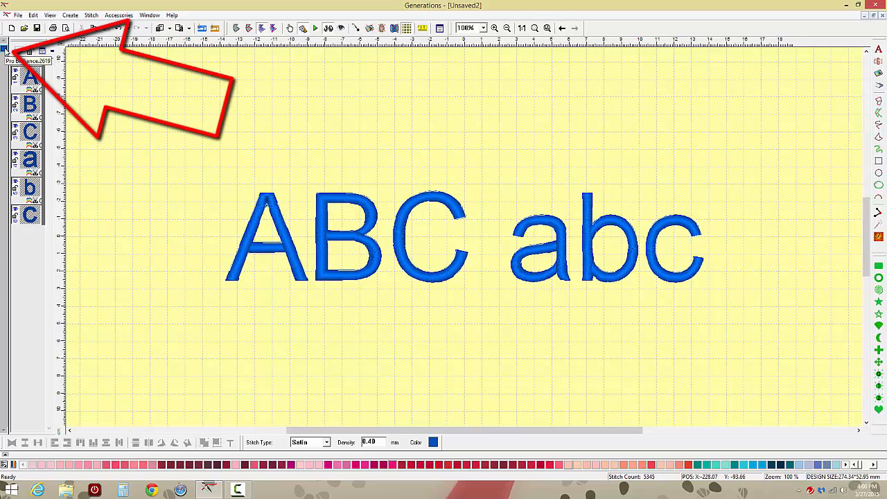
click(200, 140)
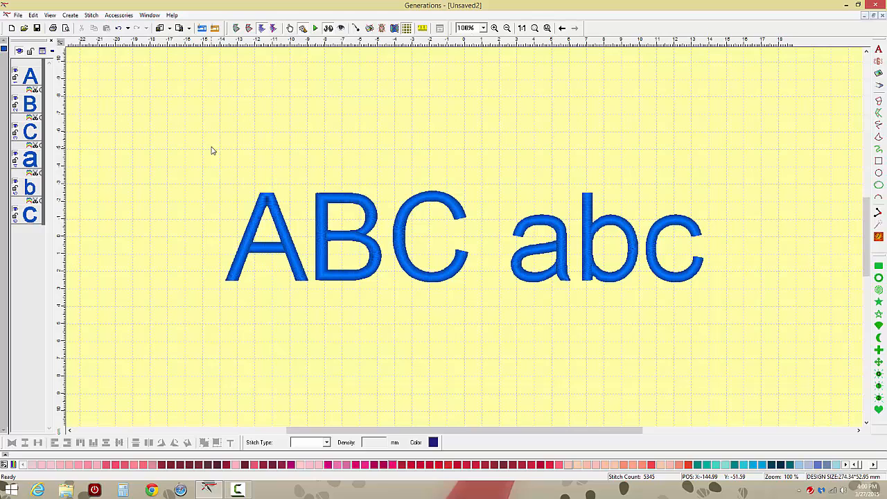
drag(211, 148, 485, 330)
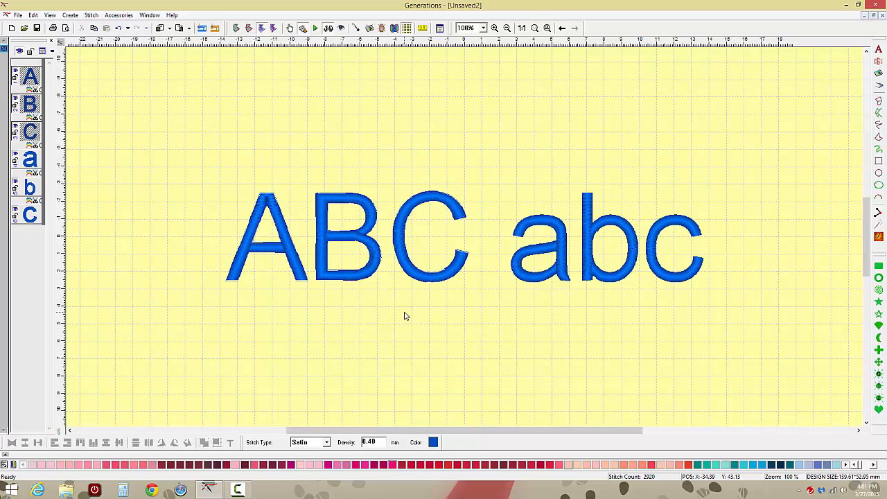
click(166, 107)
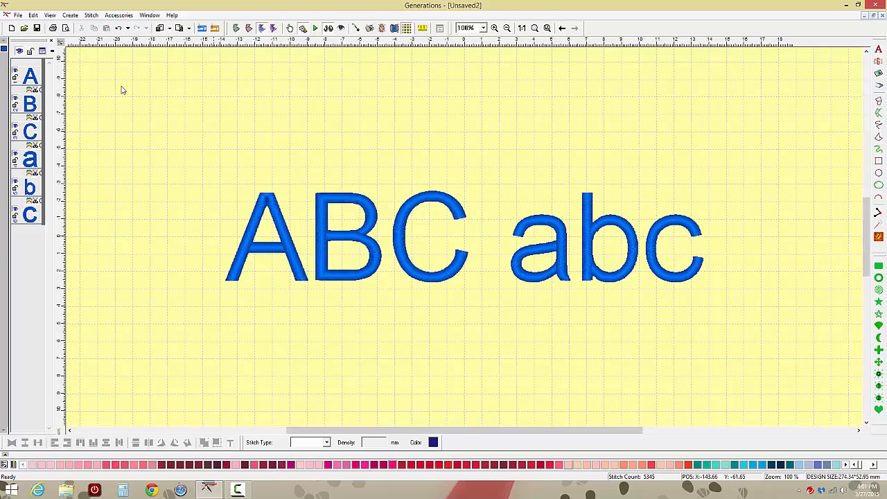
- Turn on Use Border for all six blue letters, applied to all borders with a border width of 2.00
click(4, 47)
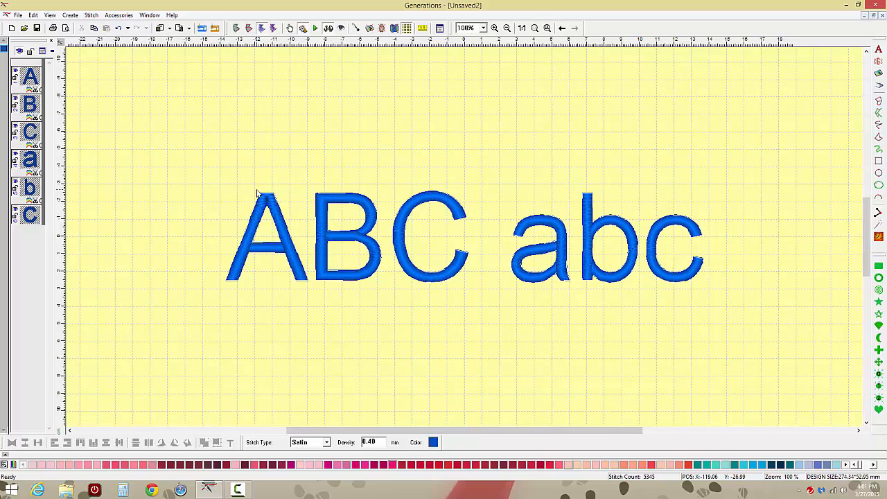
click(439, 28)
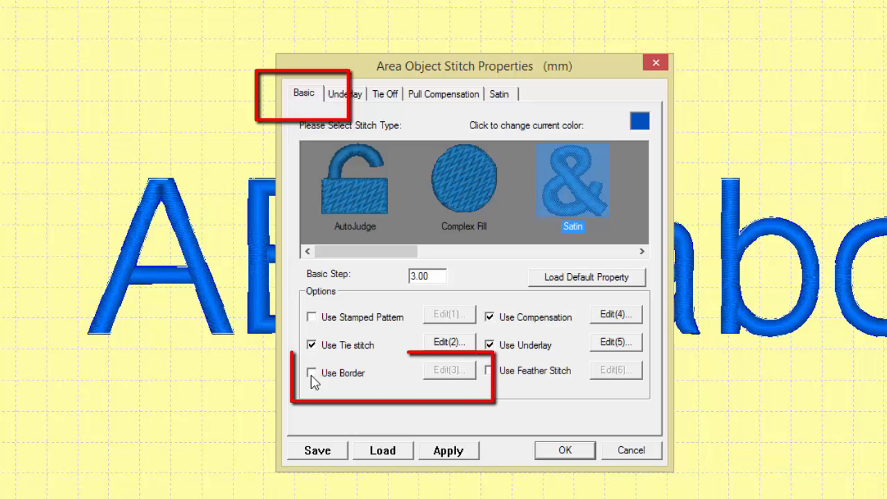
click(312, 375)
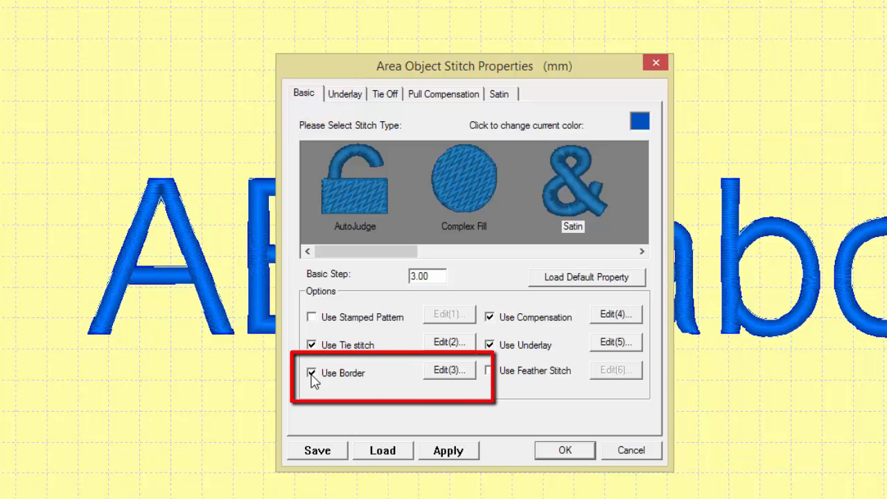
click(448, 376)
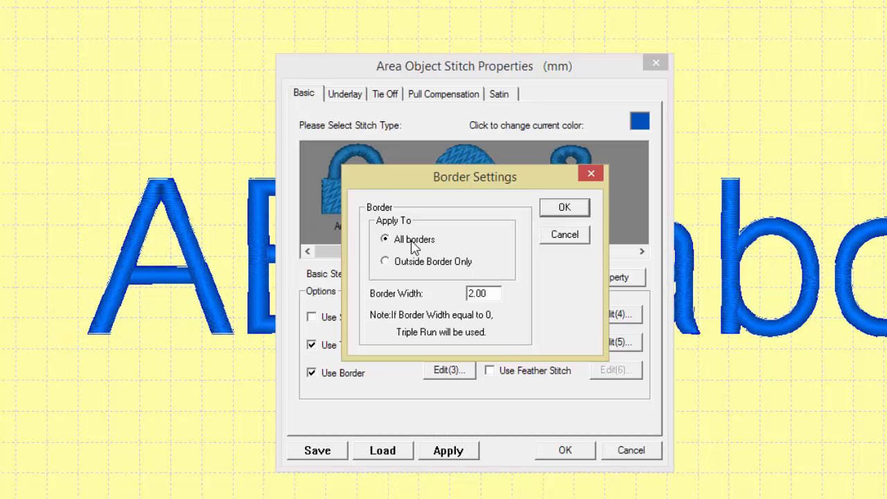
drag(495, 293, 454, 295)
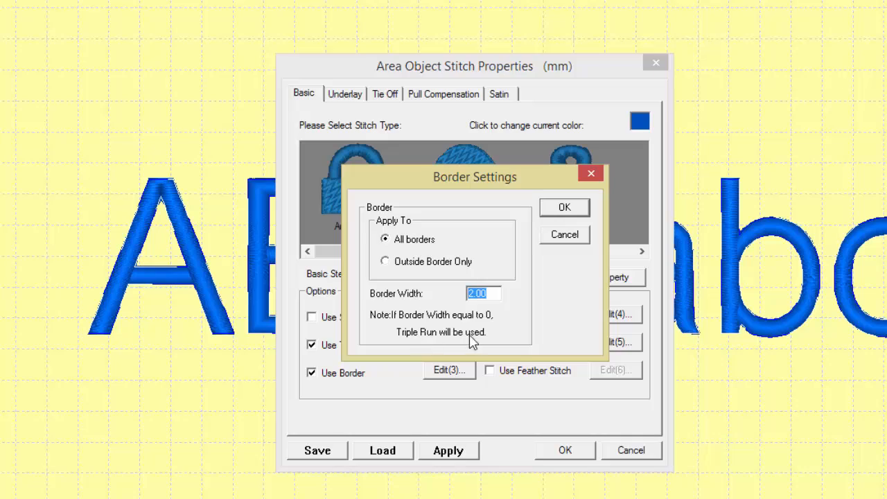
click(561, 209)
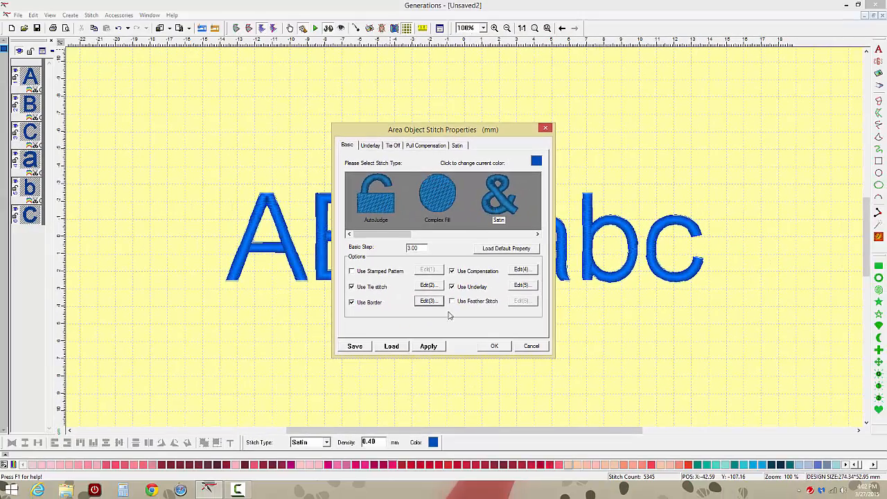
click(494, 346)
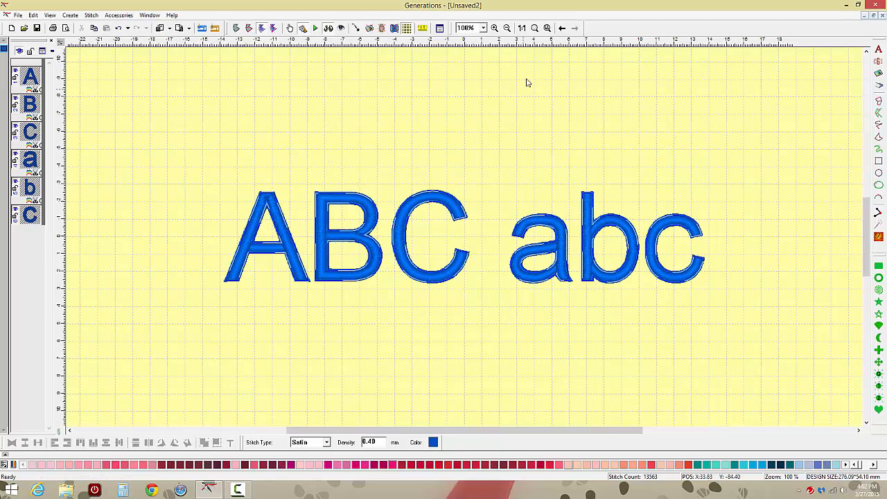
- Inspect the border on the letter B up close, then turn off Use Border for all six letters
click(495, 28)
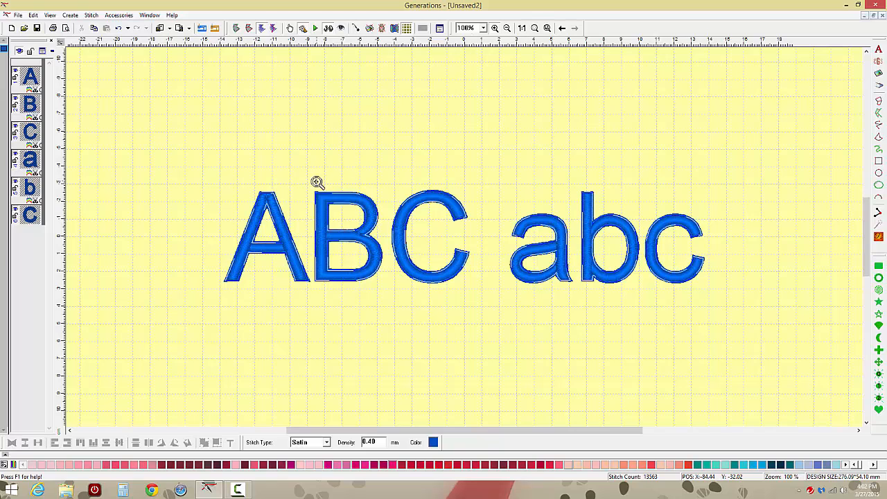
drag(309, 184, 365, 208)
right_click(362, 108)
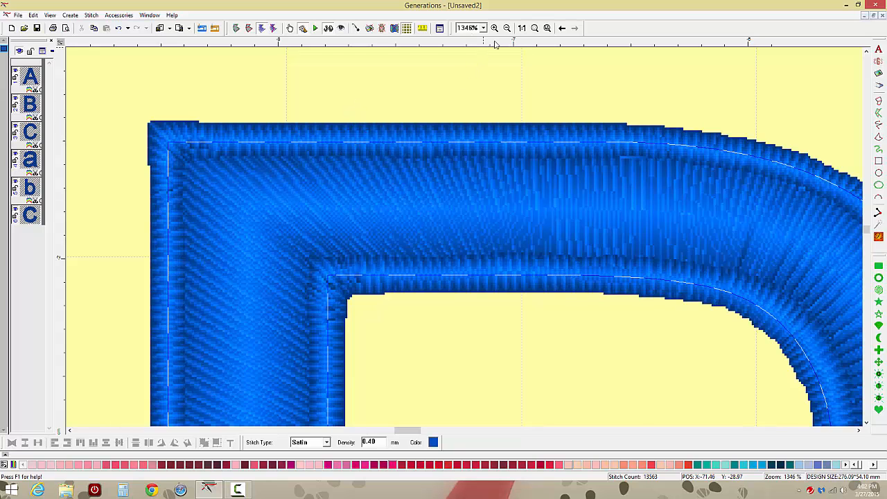
click(522, 28)
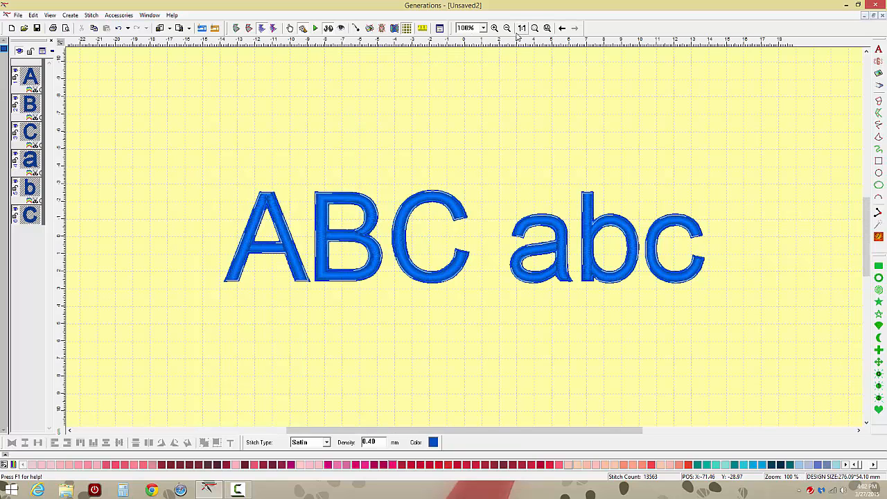
click(504, 91)
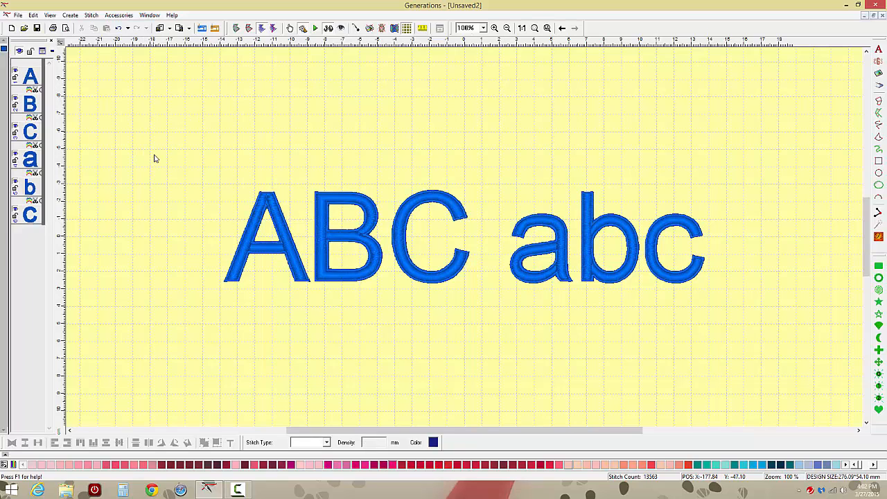
mouse_move(157, 160)
mouse_down()
mouse_move(694, 228)
mouse_move(776, 344)
mouse_up()
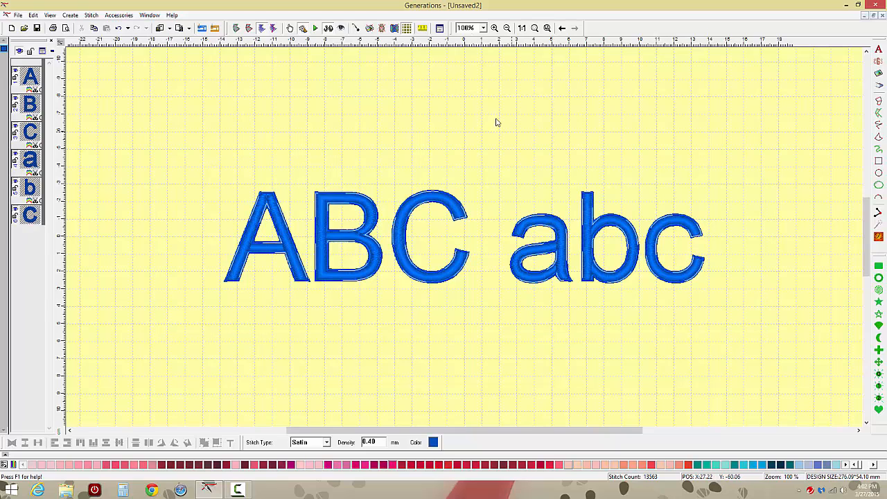
click(439, 27)
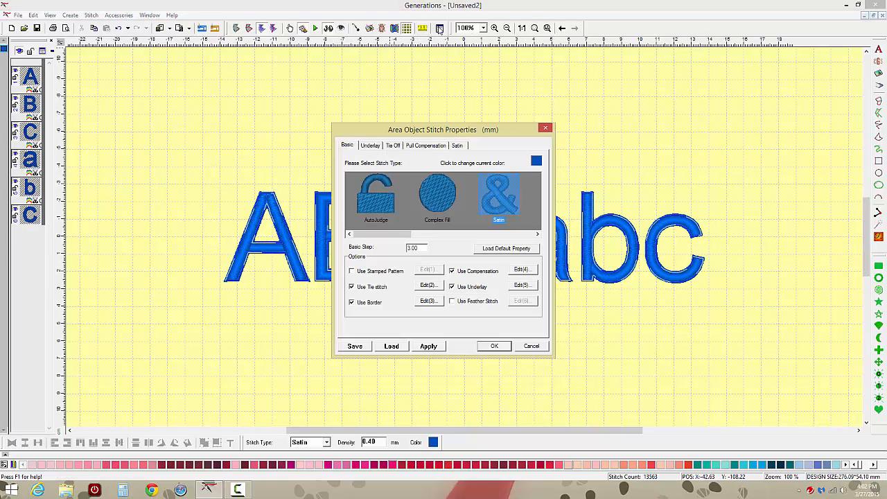
click(363, 304)
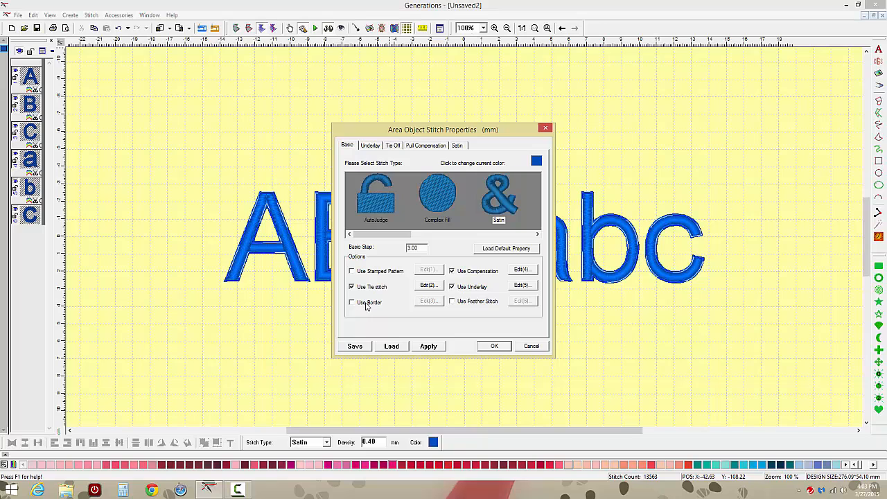
click(493, 346)
click(369, 131)
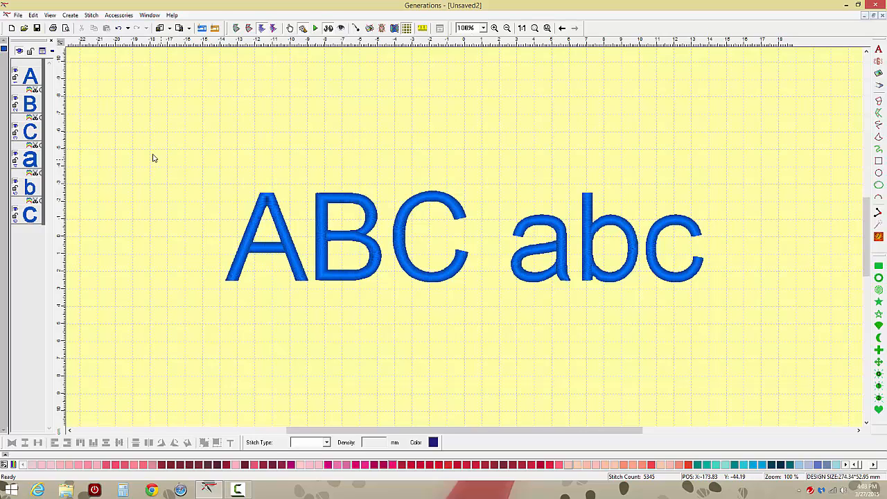
- Create a dark pink Satin Border outline from the area edges of all six letters, applied to all borders with a width of 2.0
drag(160, 141, 746, 350)
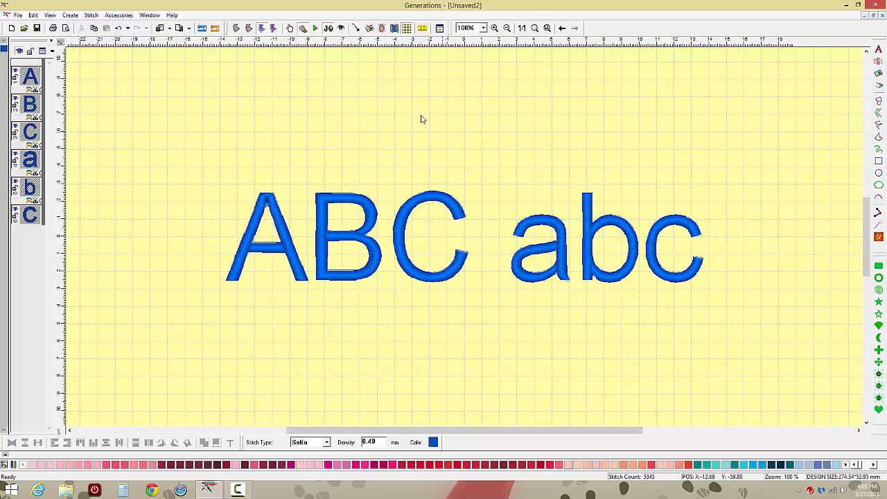
click(93, 15)
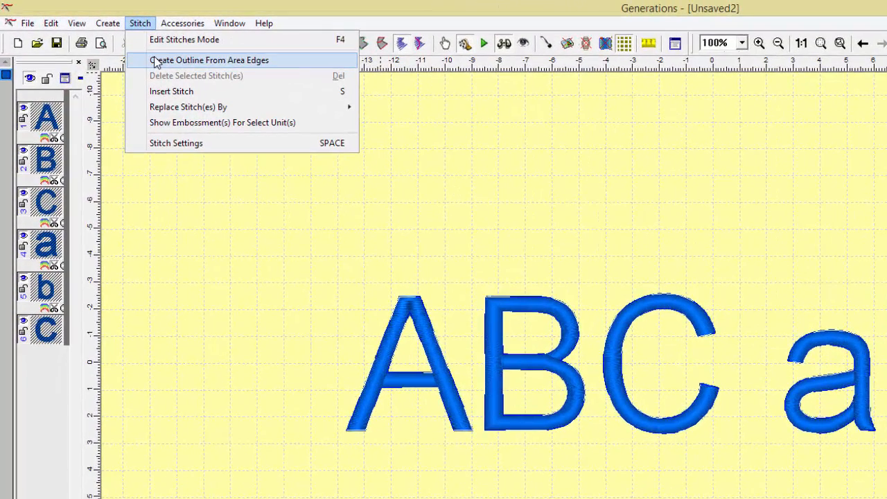
click(149, 60)
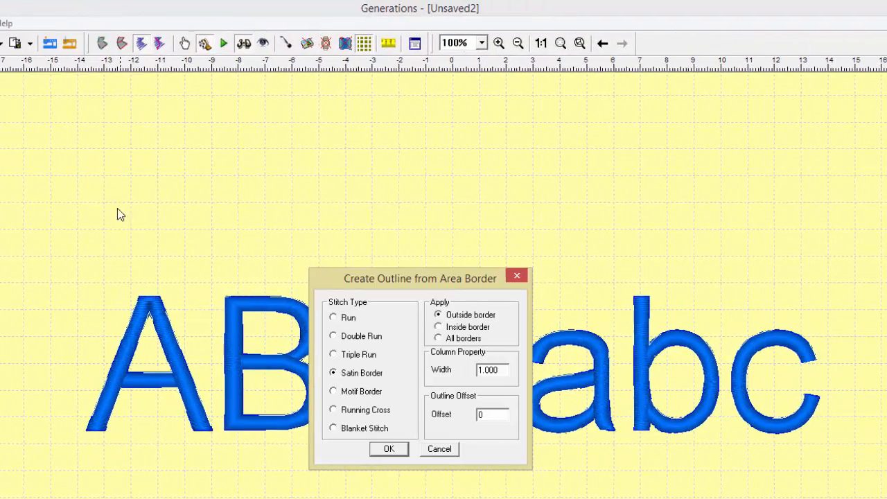
drag(411, 281, 435, 103)
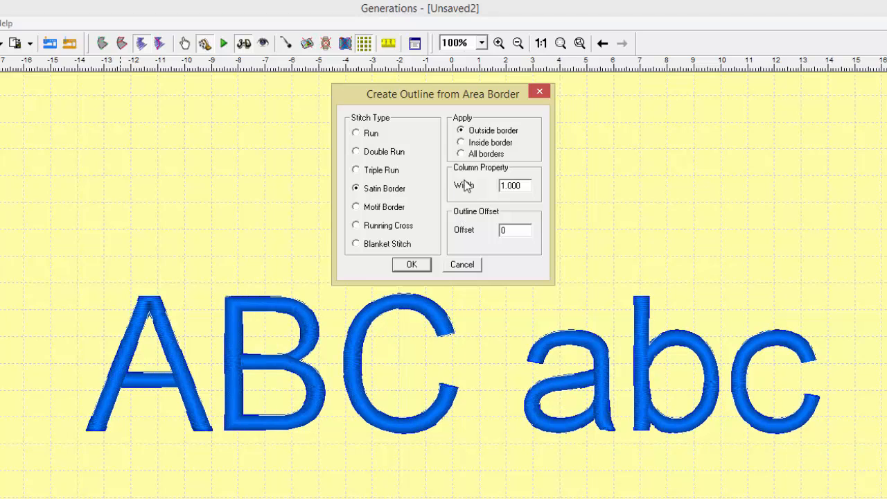
click(462, 154)
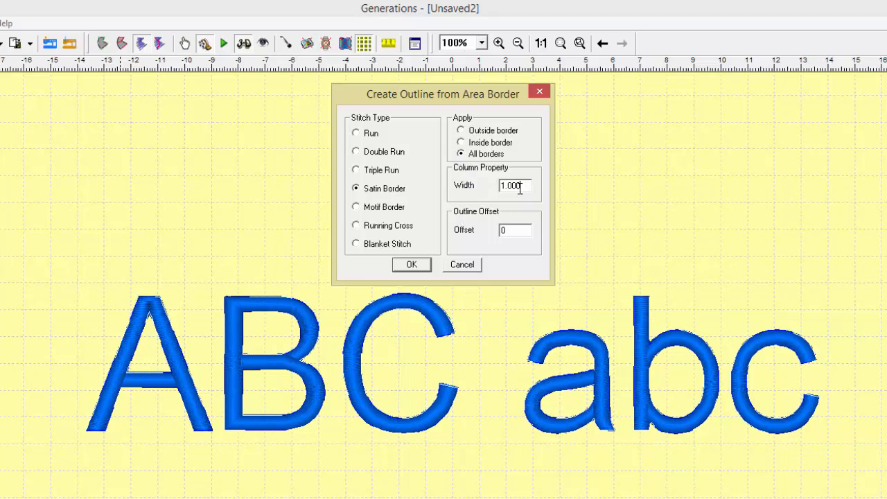
drag(524, 187, 499, 187)
text(2)
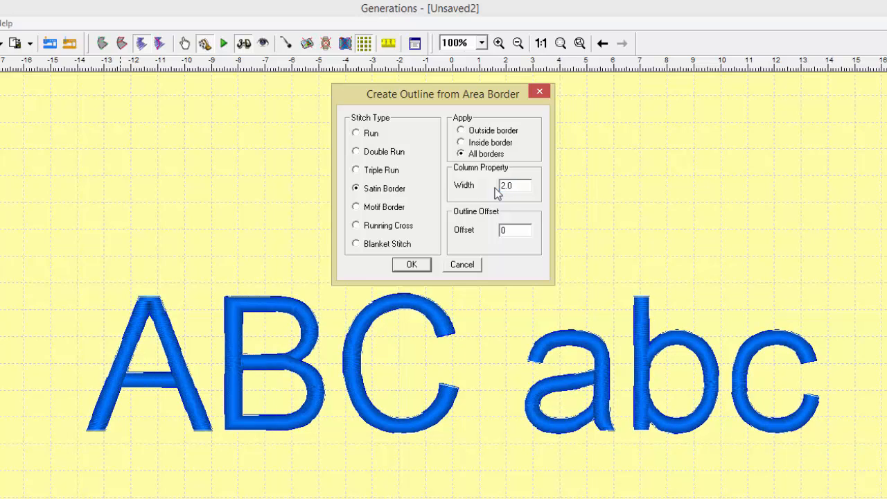
click(421, 268)
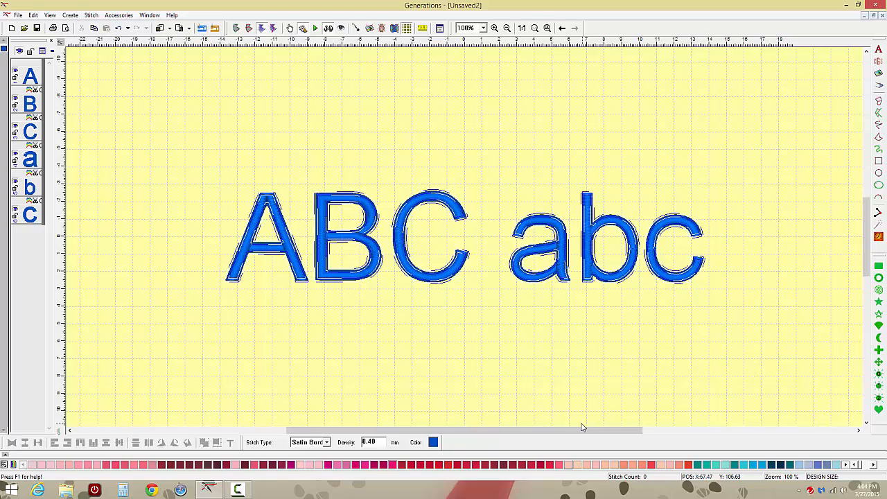
click(383, 464)
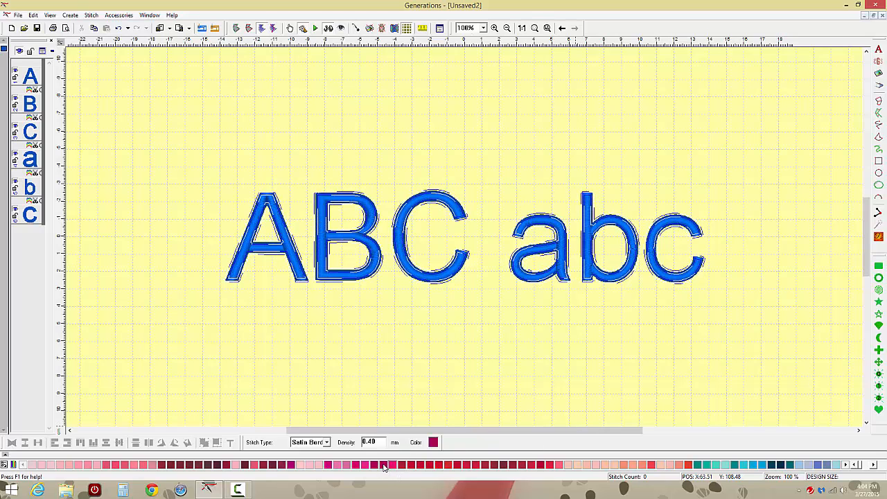
click(364, 353)
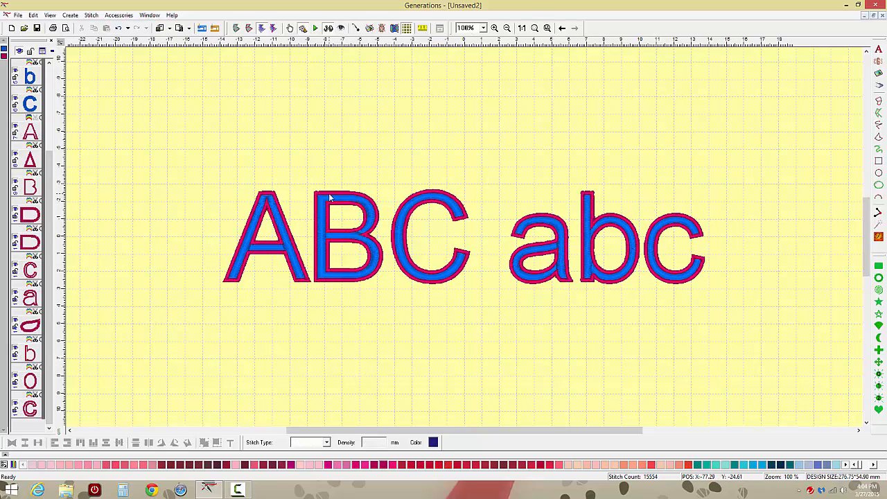
- Examine the upper-left corner of the capital B closely, first as stitches and then in outline mode
click(496, 27)
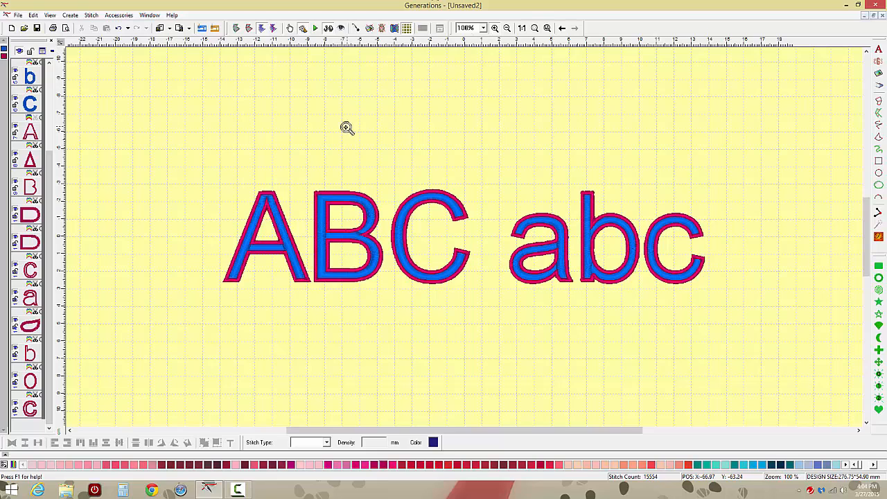
drag(313, 183, 339, 201)
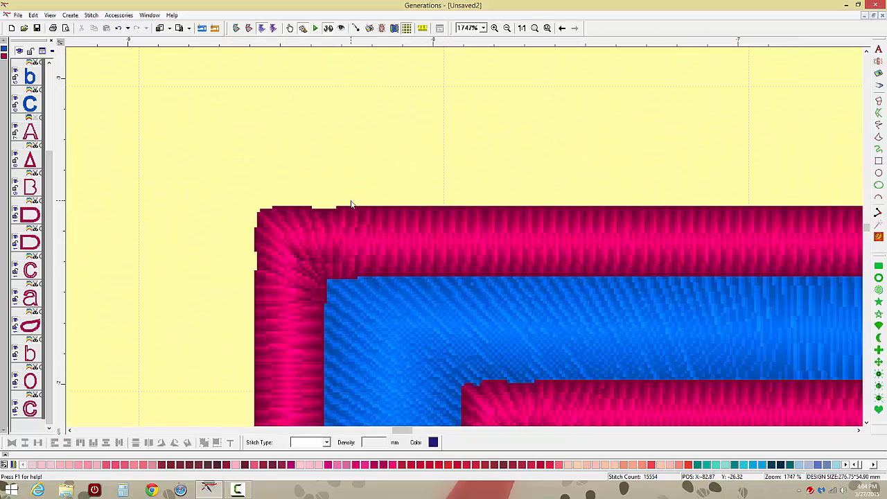
click(235, 28)
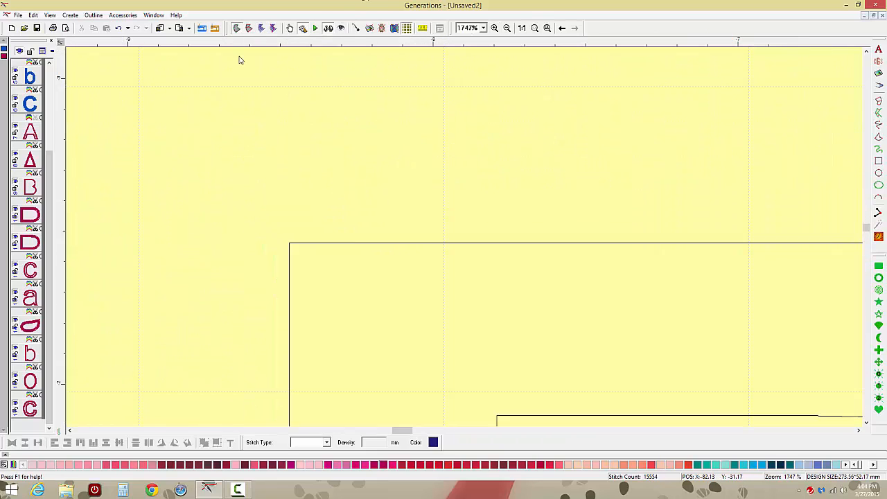
click(389, 245)
click(393, 270)
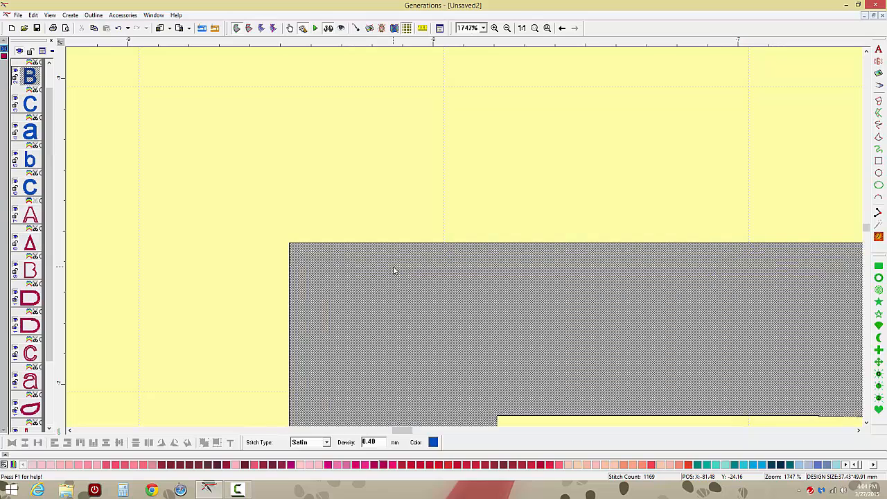
click(469, 183)
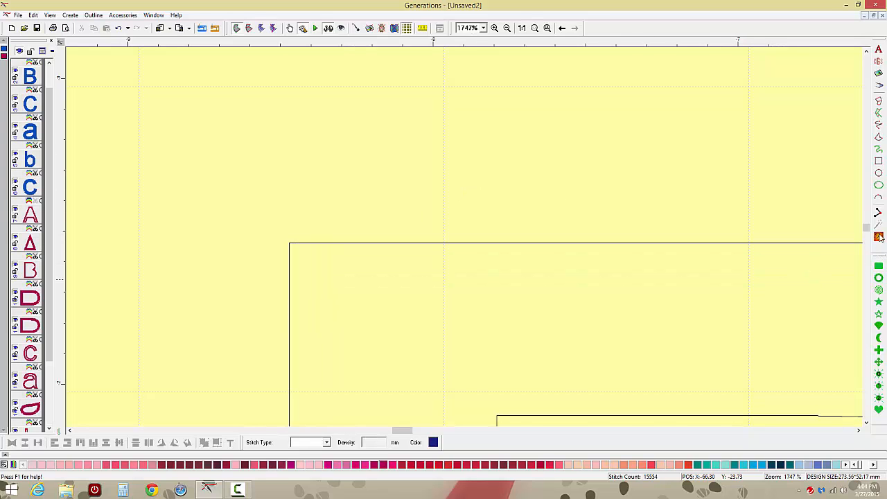
- Regenerate the stitches and undo everything back through the creation of the dark pink satin outline, leaving only the blue letters
click(878, 237)
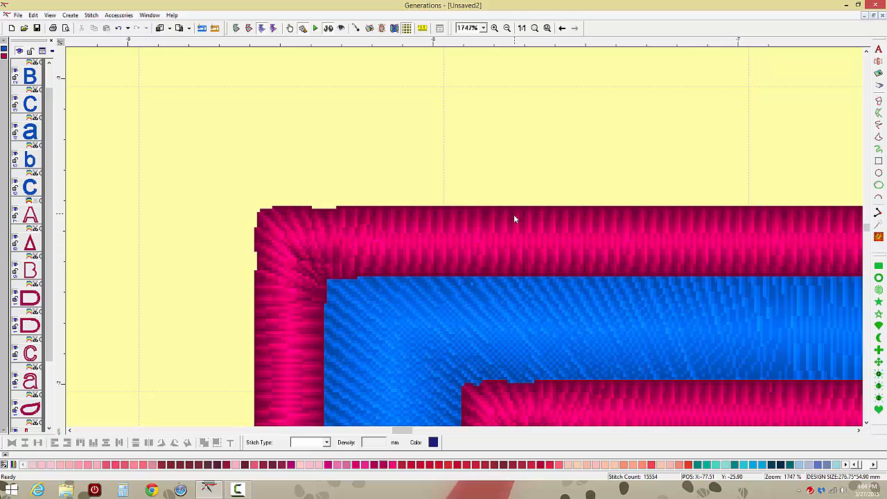
click(521, 27)
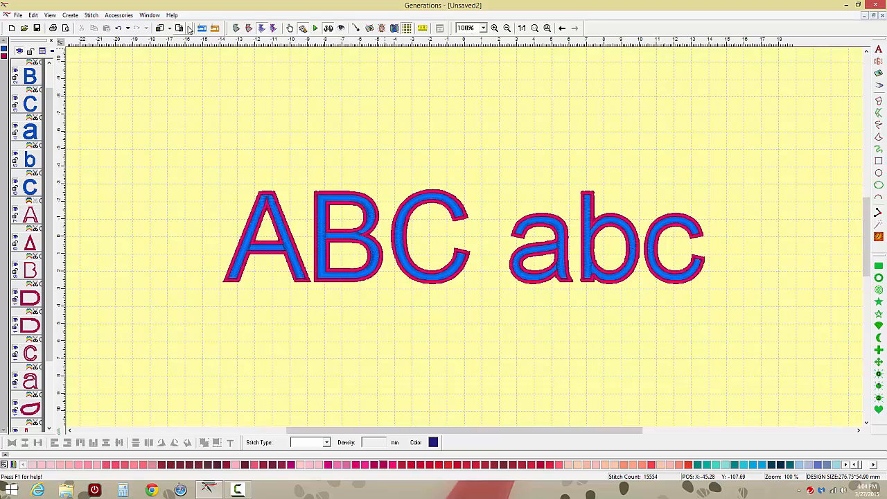
click(129, 28)
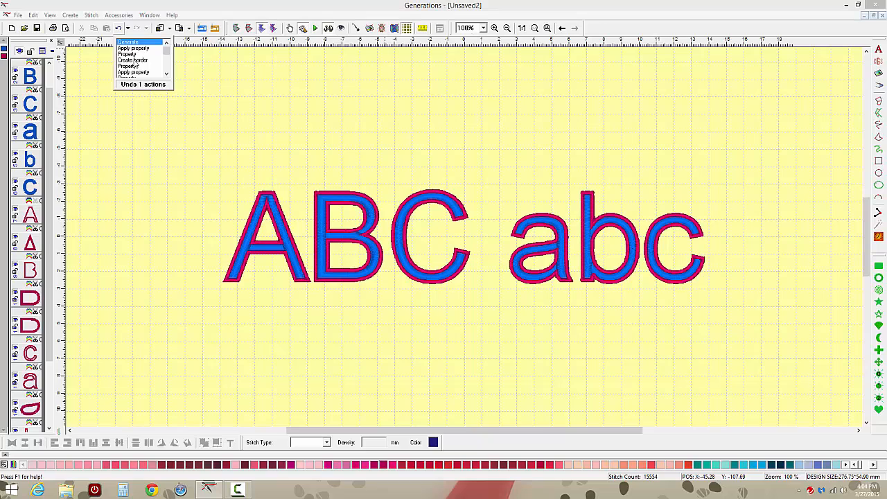
click(133, 63)
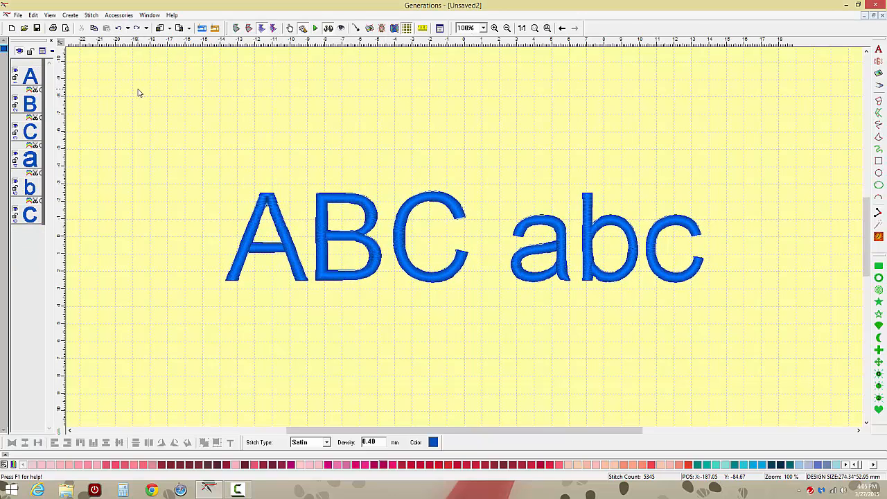
- Create a dark pink Triple Run outline from the area edges of all six letters, applied to all borders with an offset of -.1
click(93, 15)
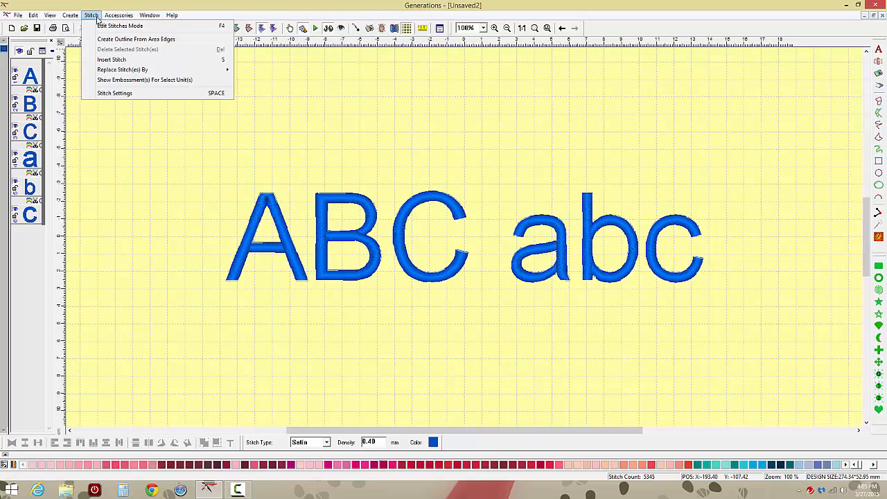
click(107, 39)
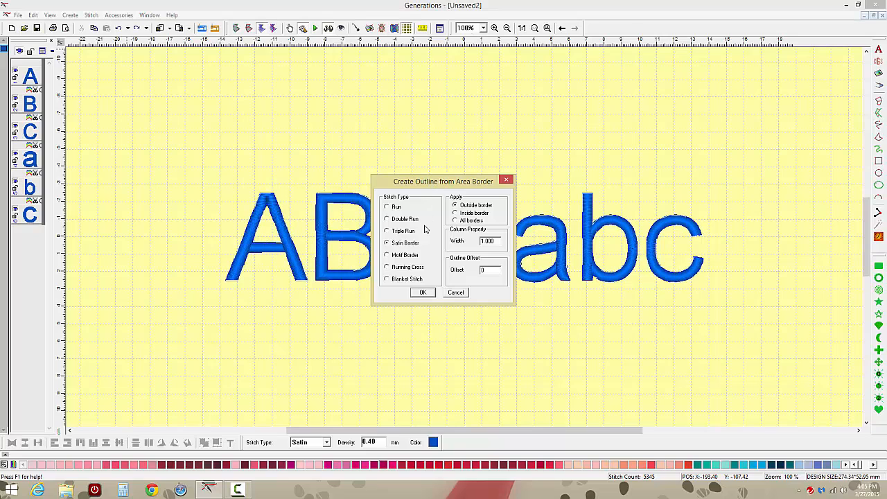
click(388, 231)
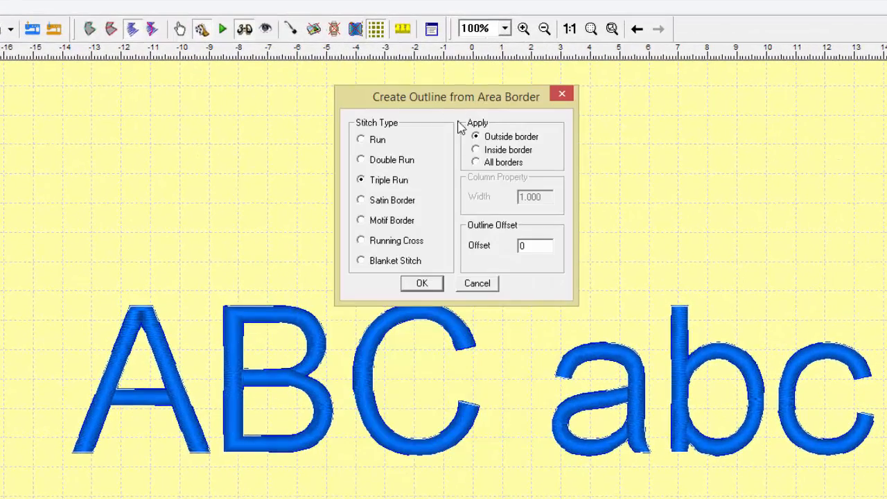
click(475, 162)
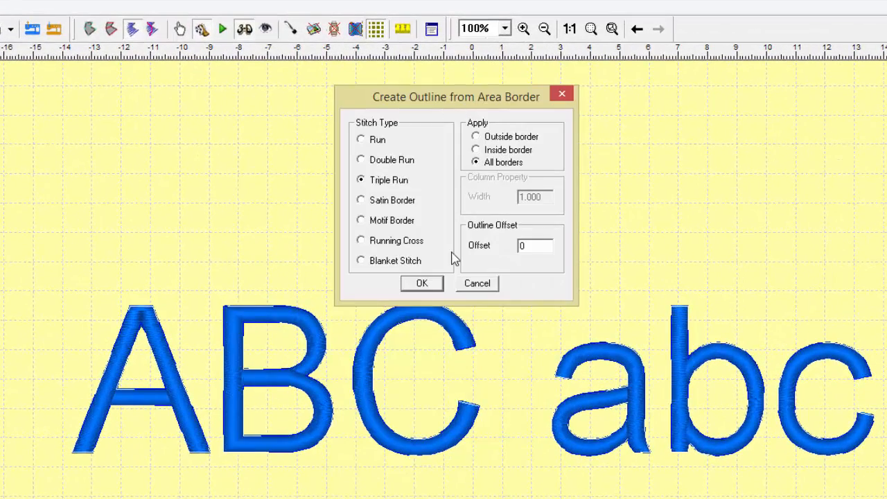
double_click(531, 245)
text(-.1)
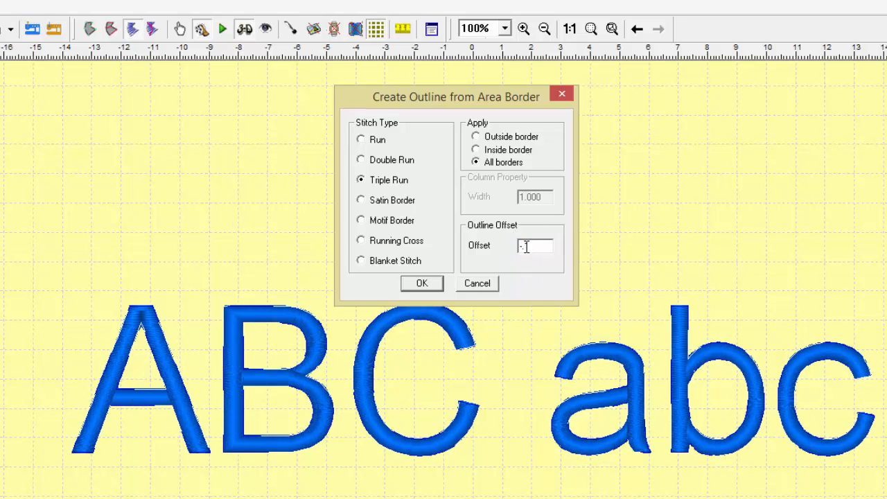
click(421, 284)
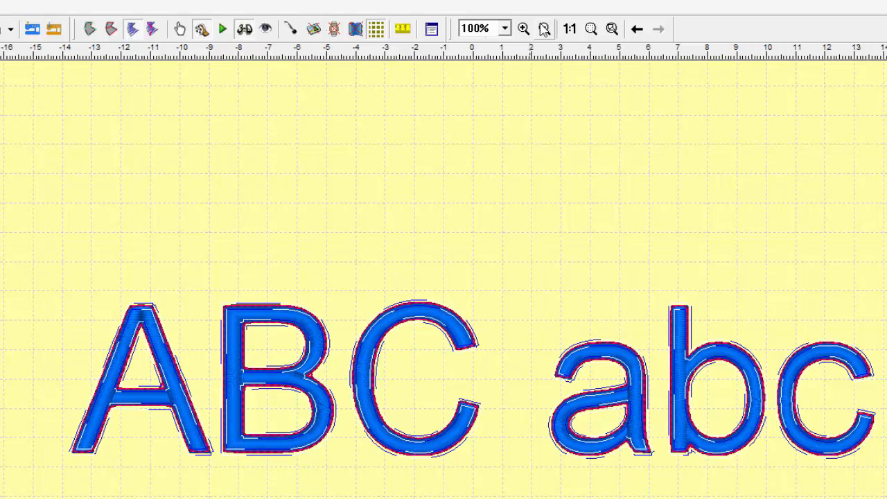
- Examine the triple run outline against the letter edge at the capital B's upper-left corner, as stitches and in outline mode
click(525, 28)
drag(199, 291, 295, 319)
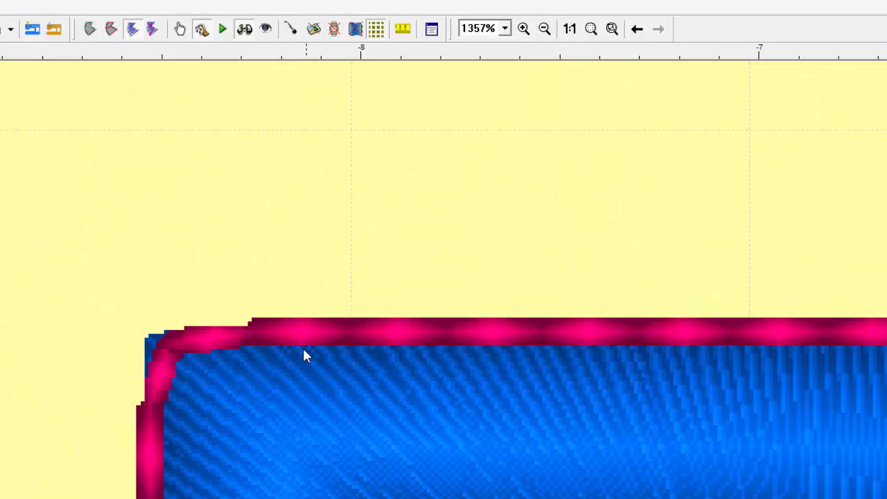
click(90, 30)
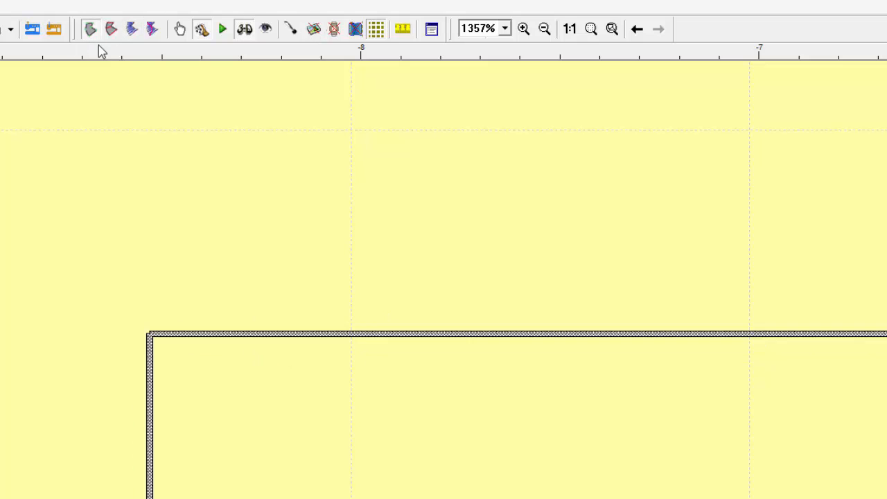
click(345, 288)
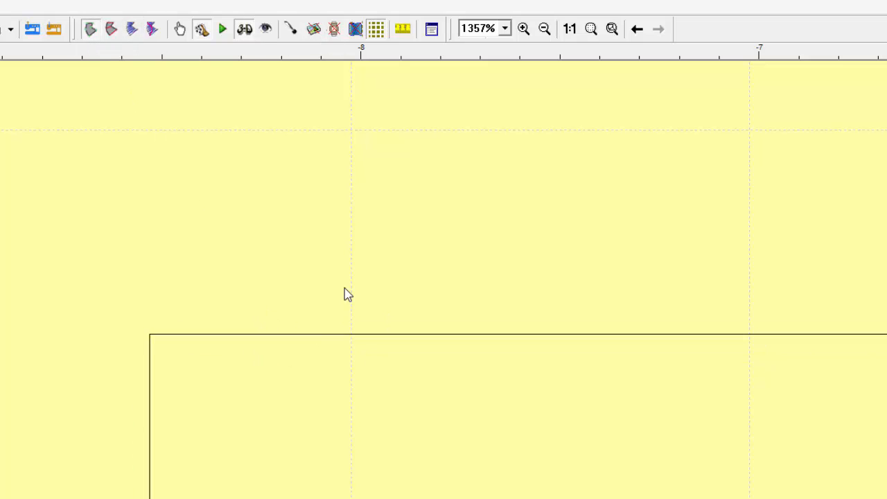
click(333, 344)
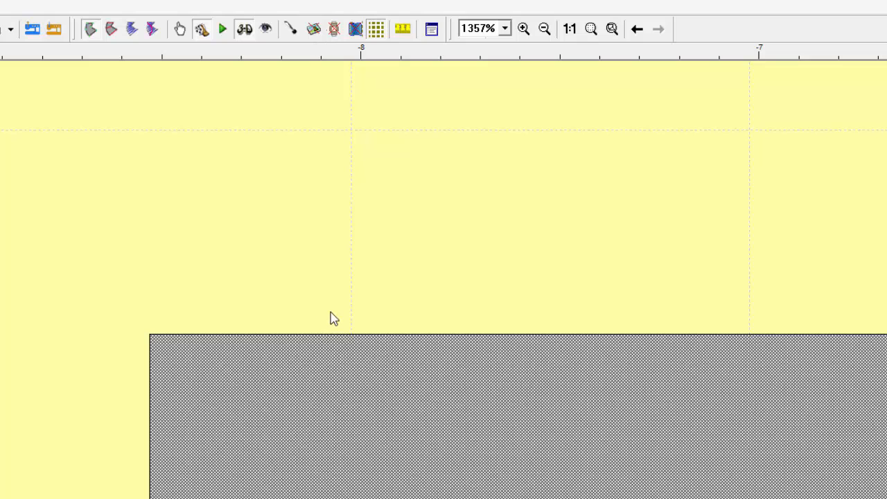
click(327, 322)
click(313, 340)
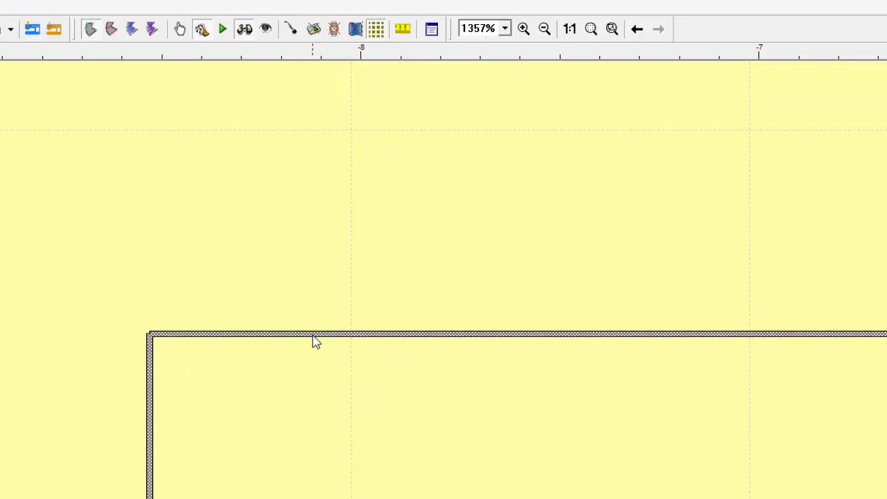
click(569, 30)
click(489, 203)
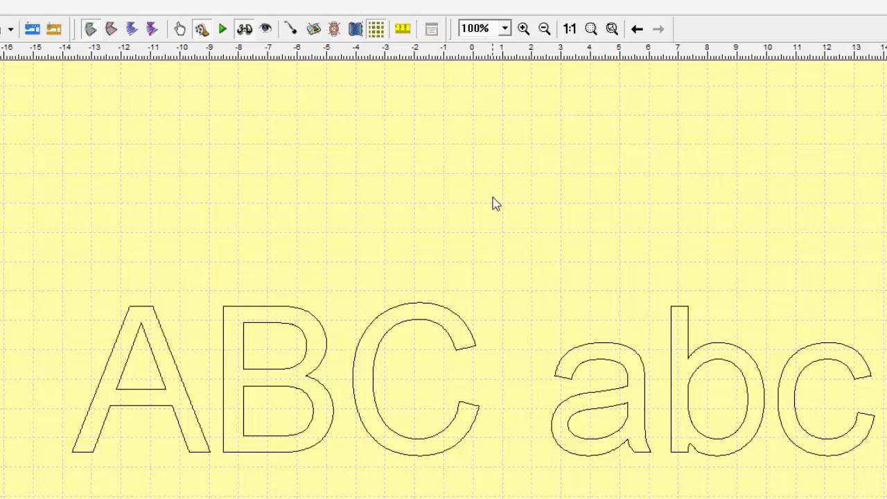
- Return to the stitch display and delete all the dark pink triple run outlines
click(132, 29)
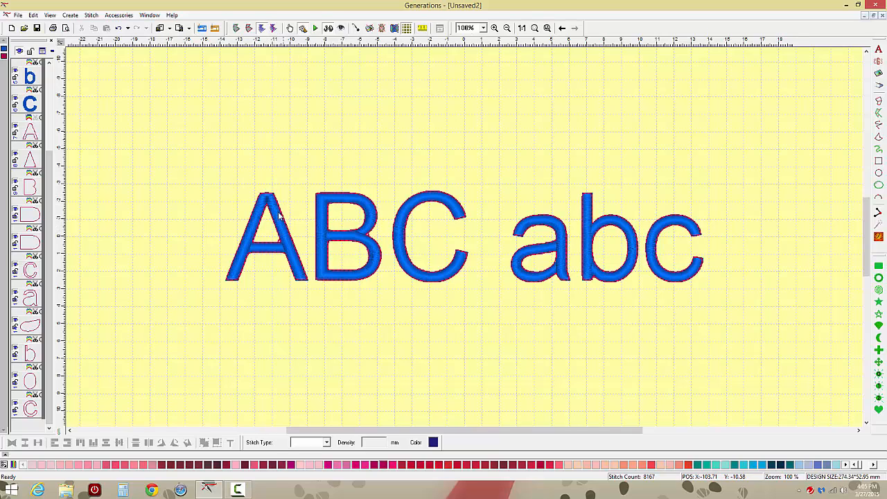
click(4, 56)
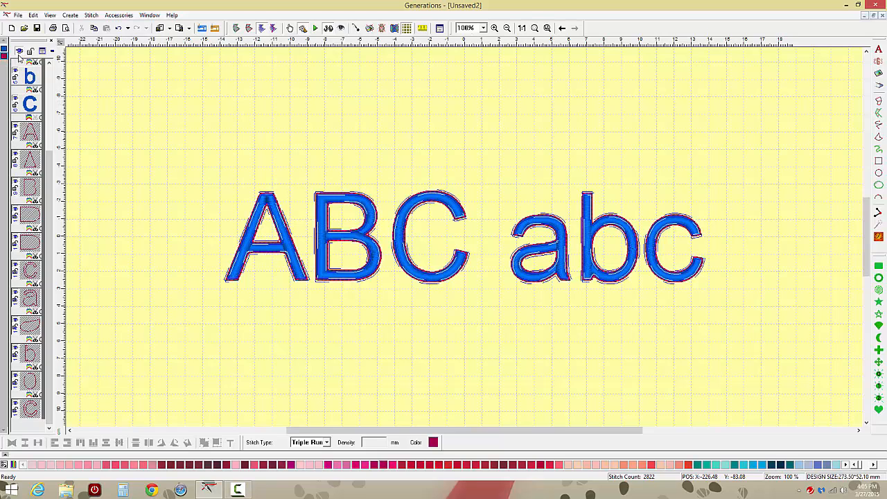
key(Delete)
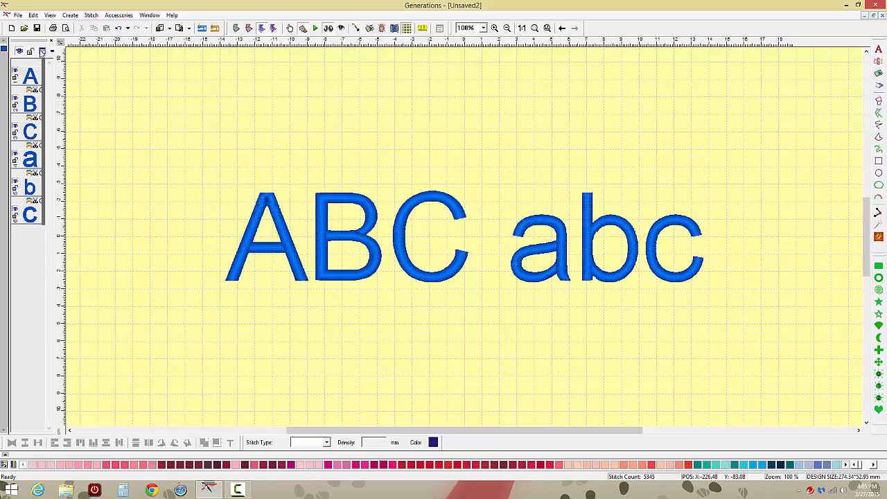
- Create a pink Triple Run outline from the area edges of all six blue letters, applied to all borders with an offset of 2.0
drag(183, 162, 775, 356)
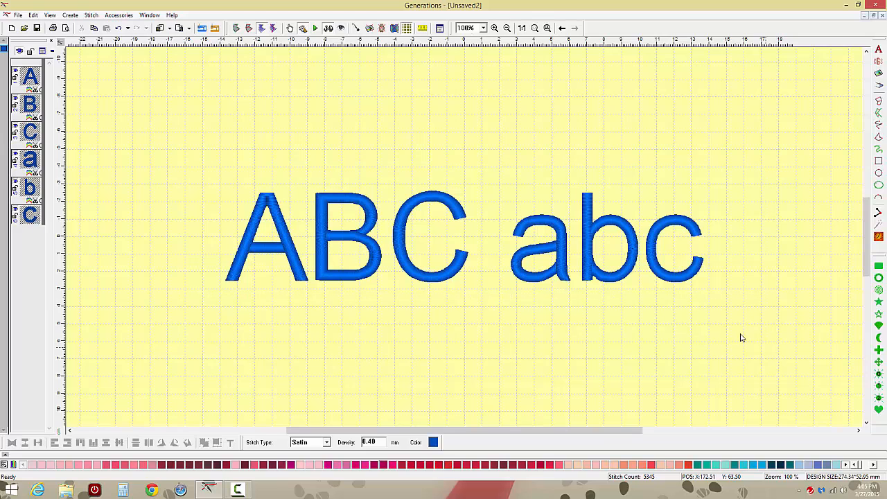
click(91, 15)
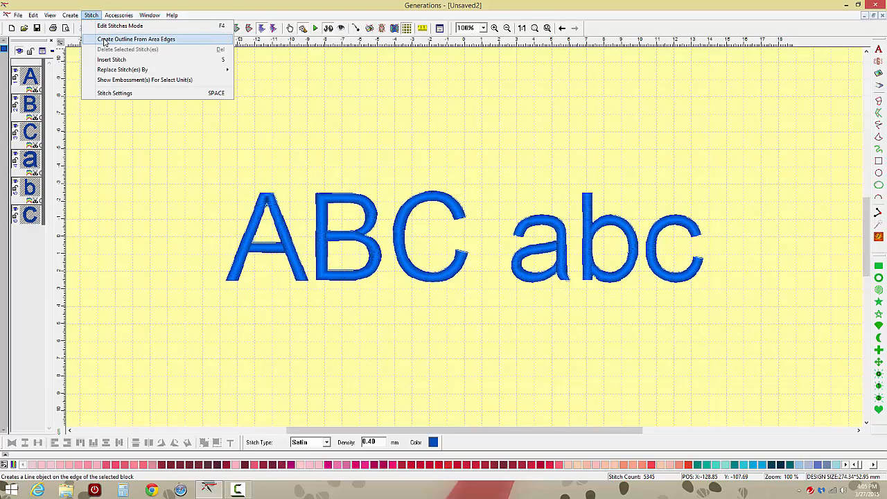
click(105, 40)
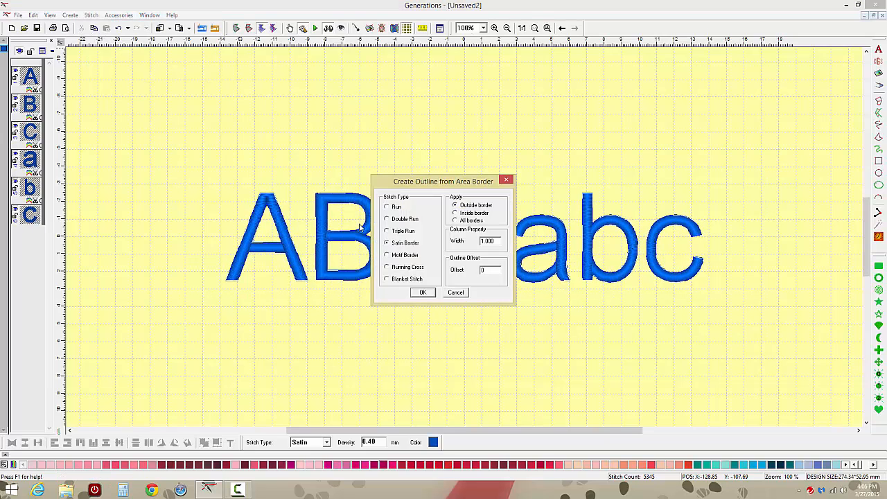
click(386, 230)
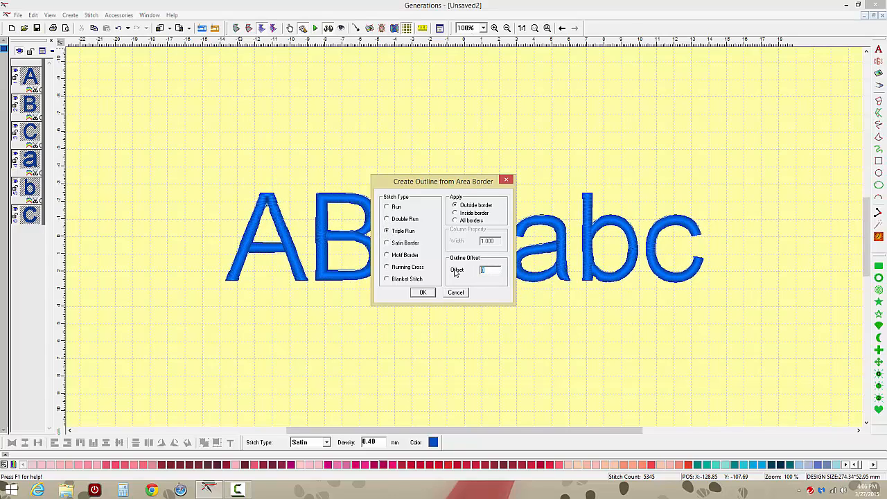
text(2.0)
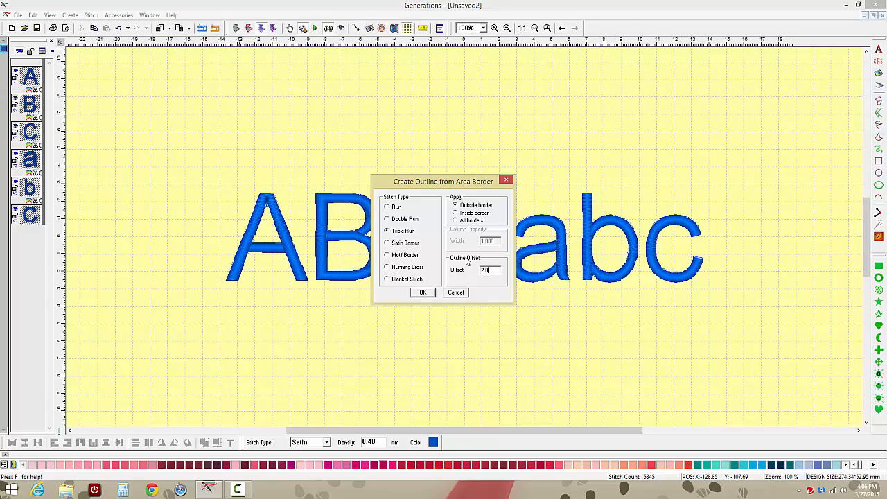
click(455, 221)
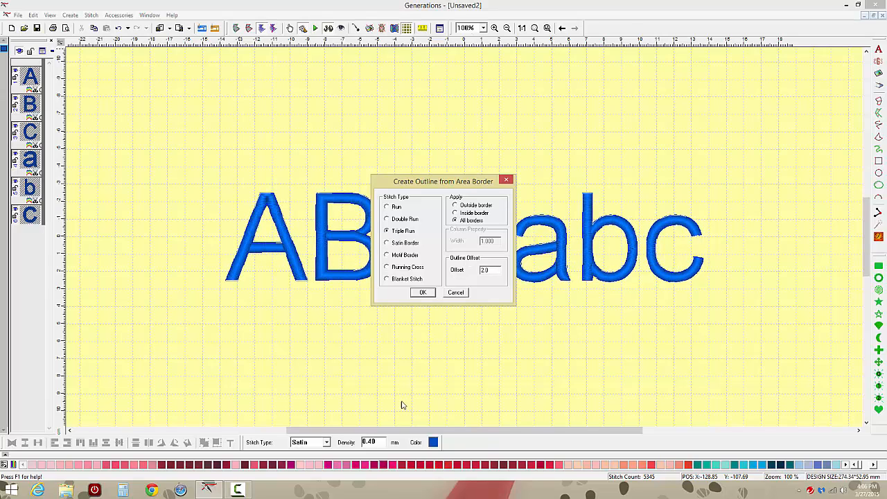
click(423, 292)
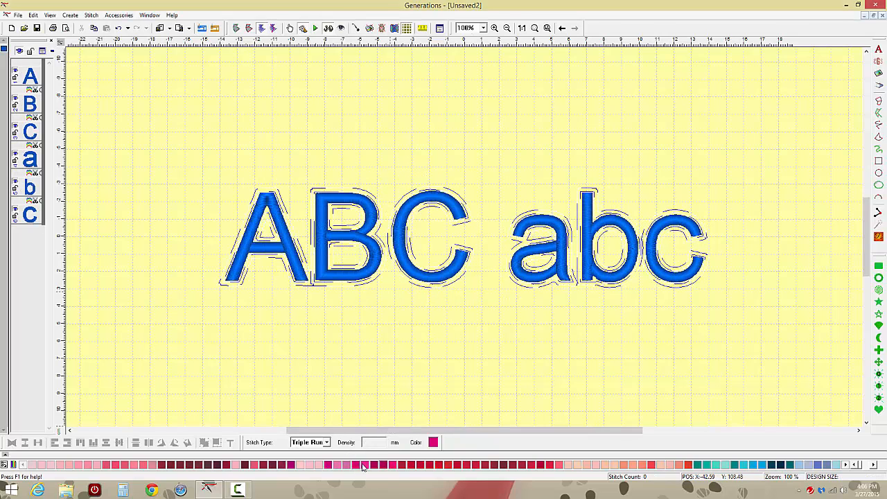
click(447, 376)
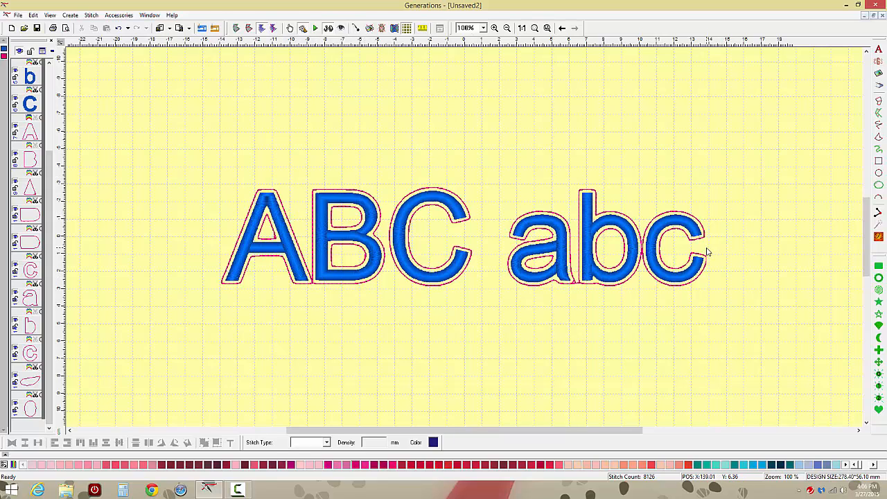
- Undo the pink triple run outline that has the 2.0 offset, back through its creation
click(128, 29)
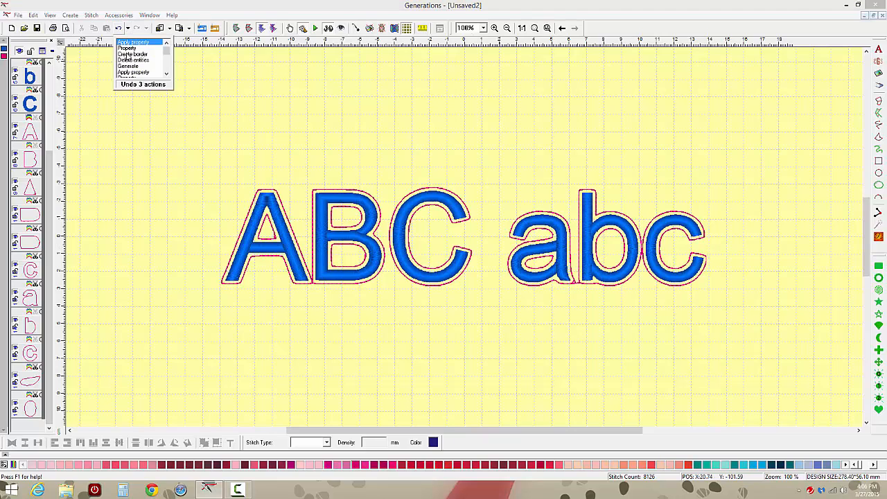
click(133, 53)
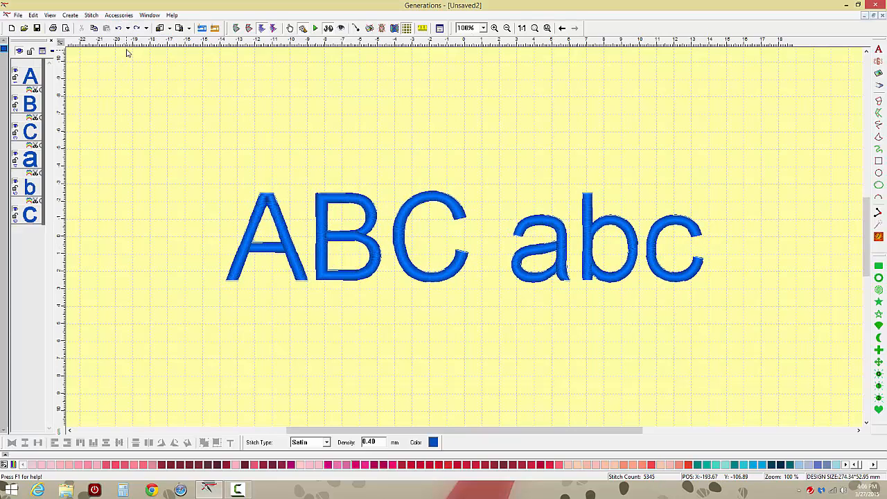
- Create a pink Triple Run outline from the area edges of the six letters, applied to all borders with an offset of -2
click(89, 15)
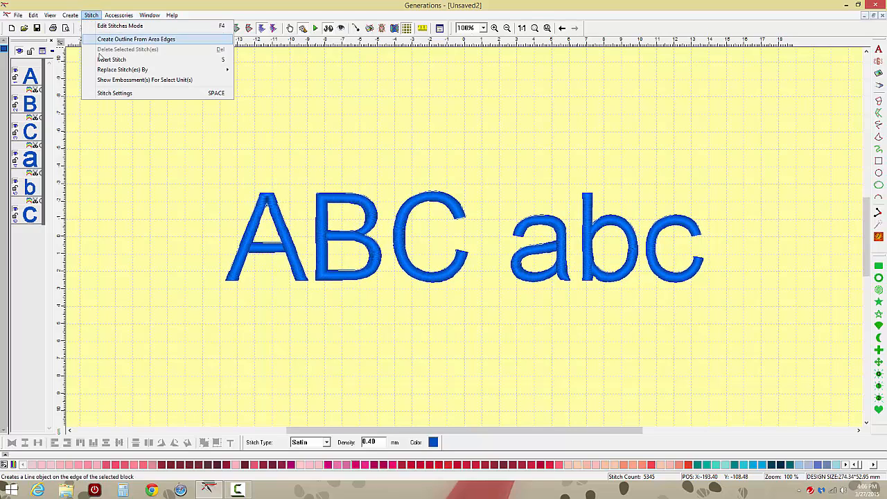
click(135, 40)
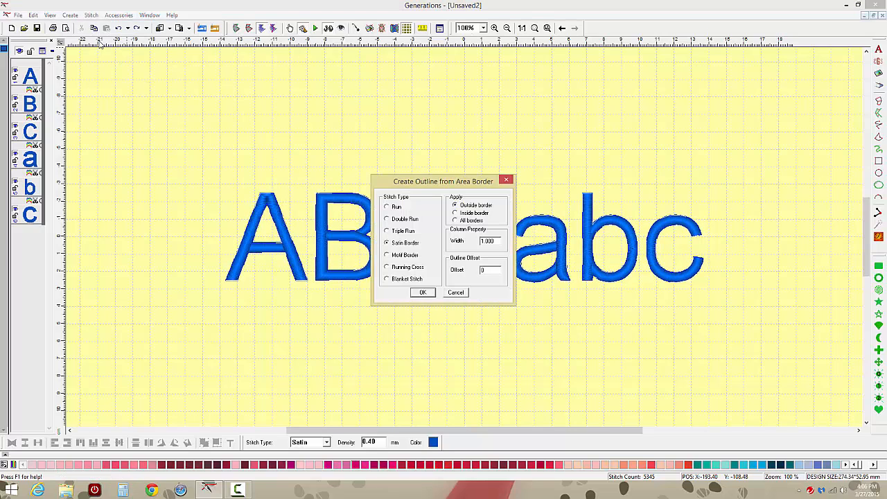
click(392, 231)
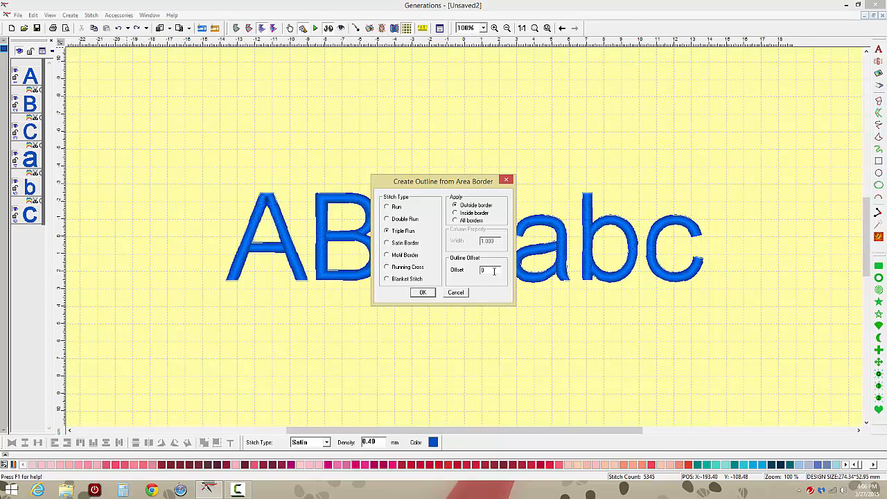
drag(494, 271, 462, 279)
text(-2)
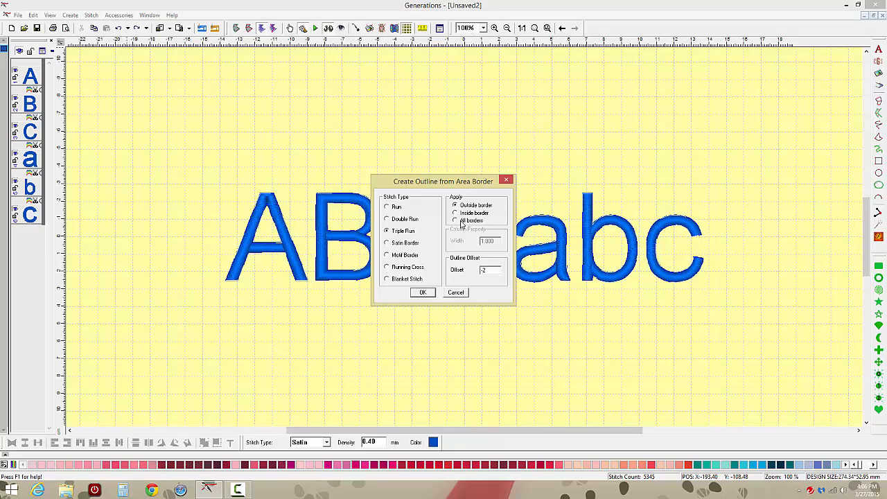
click(424, 292)
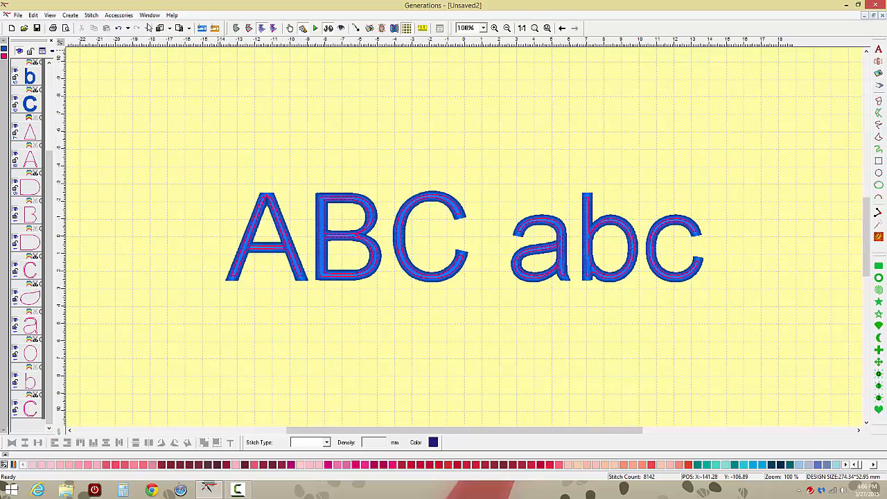
- Undo the pink triple run outline that has the -2 offset, back through its creation
click(128, 29)
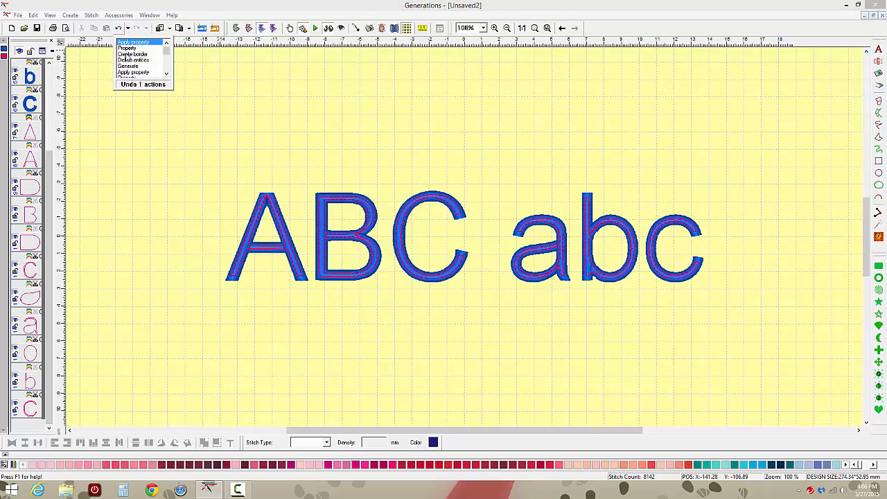
click(133, 43)
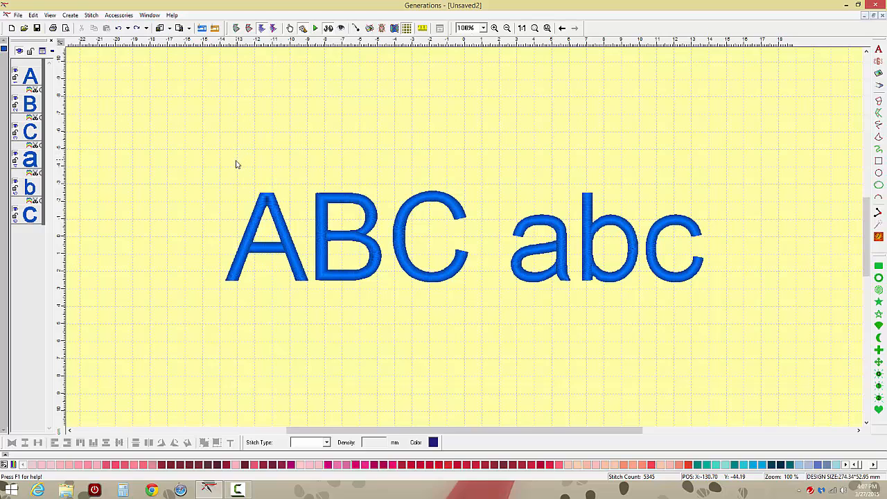
- Start creating a shadow for all six blue letters, with a direction of 337.86 and the color set to orange
drag(179, 171, 739, 328)
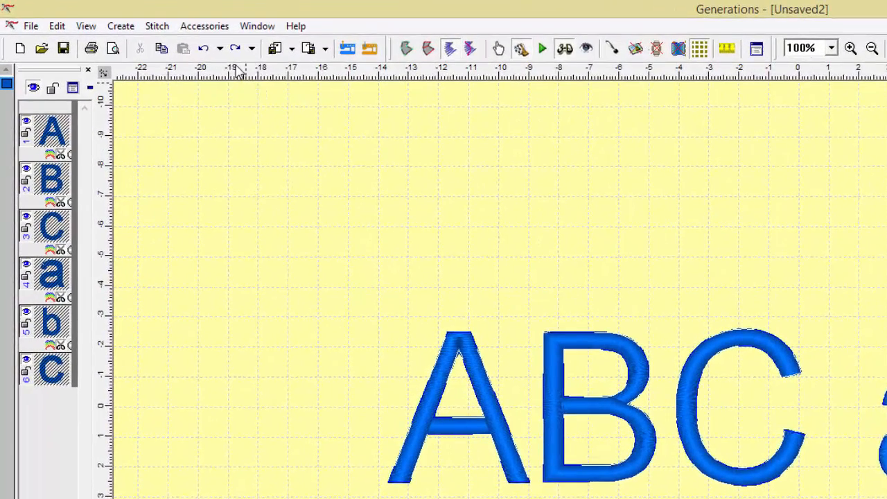
click(210, 27)
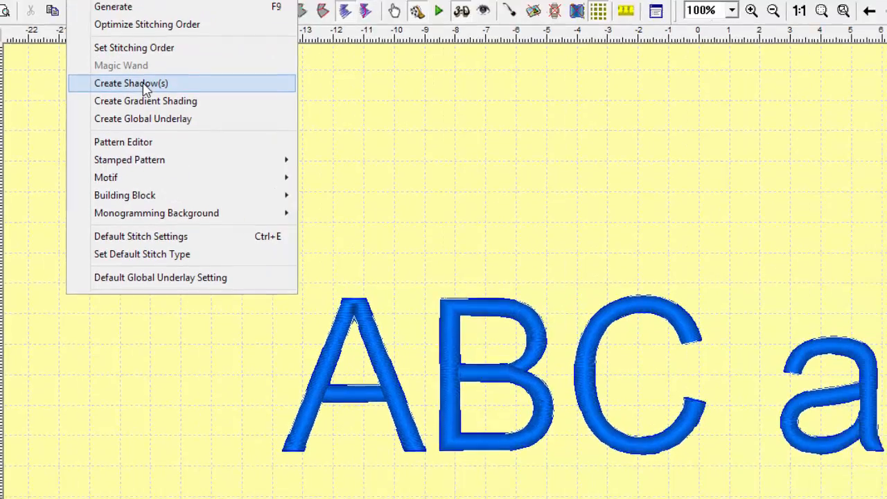
click(256, 122)
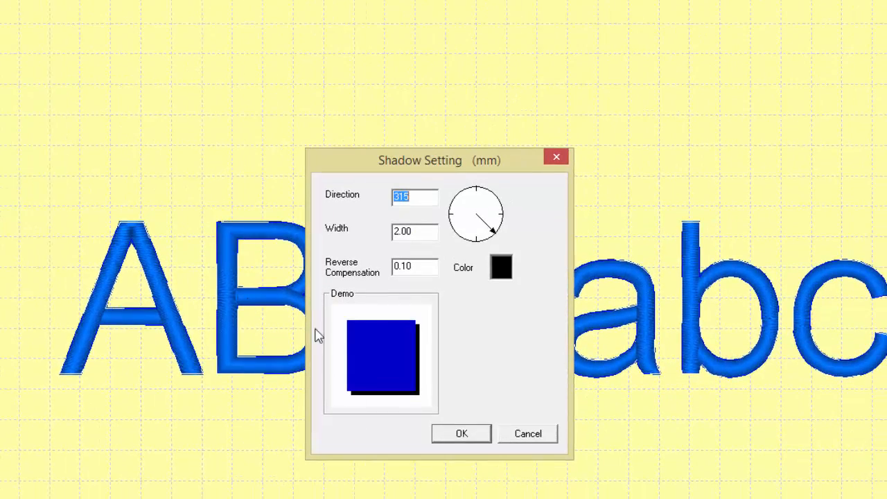
drag(536, 156, 776, 31)
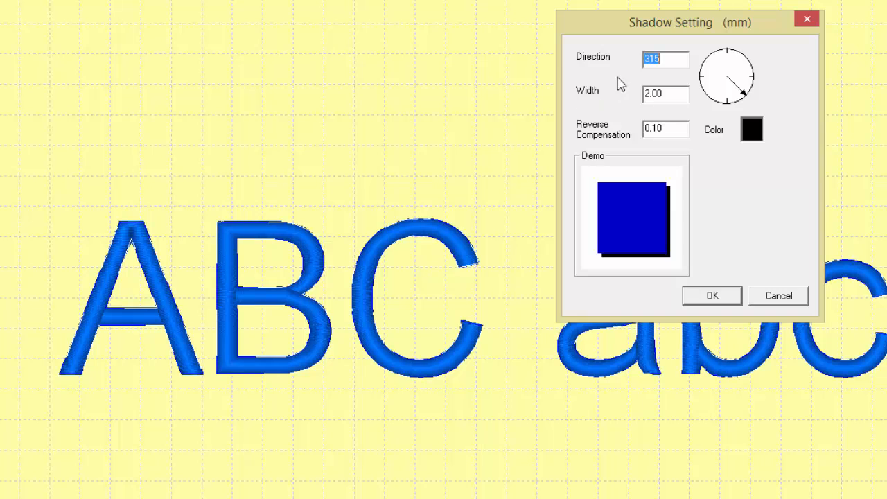
click(653, 93)
drag(644, 93, 668, 92)
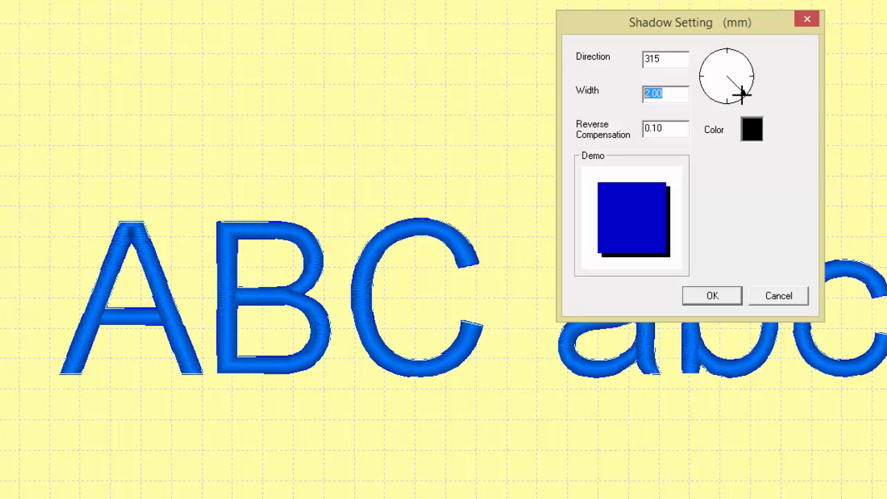
click(751, 89)
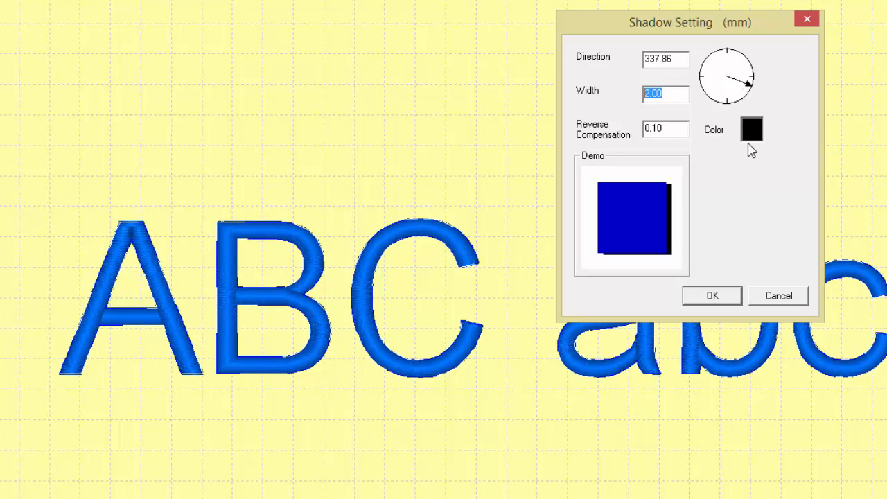
click(752, 130)
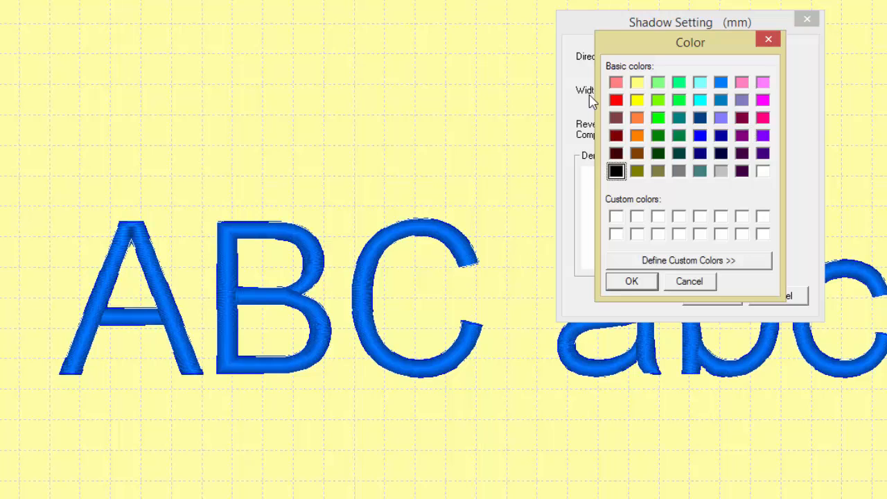
click(635, 136)
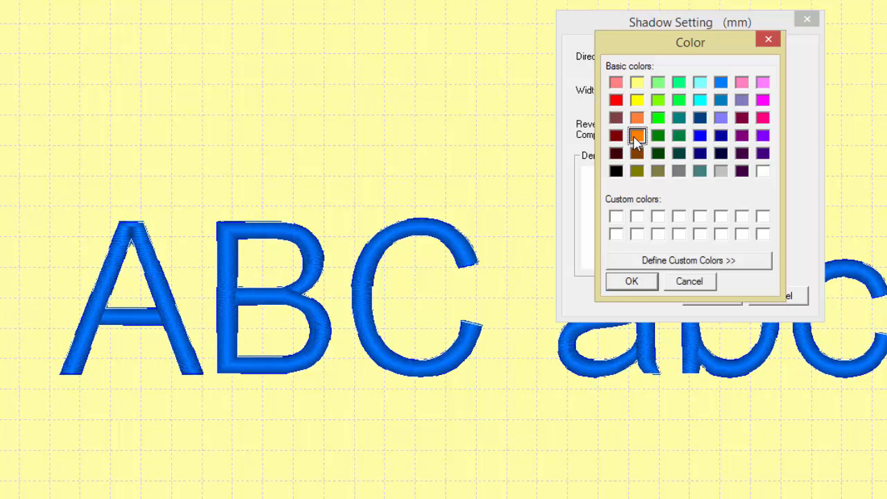
click(629, 282)
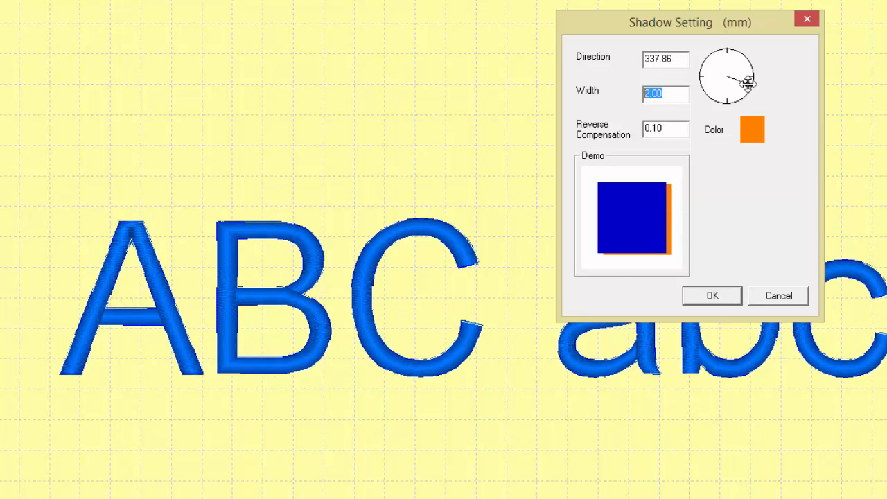
- Adjust the shadow direction to 314.08, create the shadow and generate its stitches behind the letters
drag(748, 79, 748, 109)
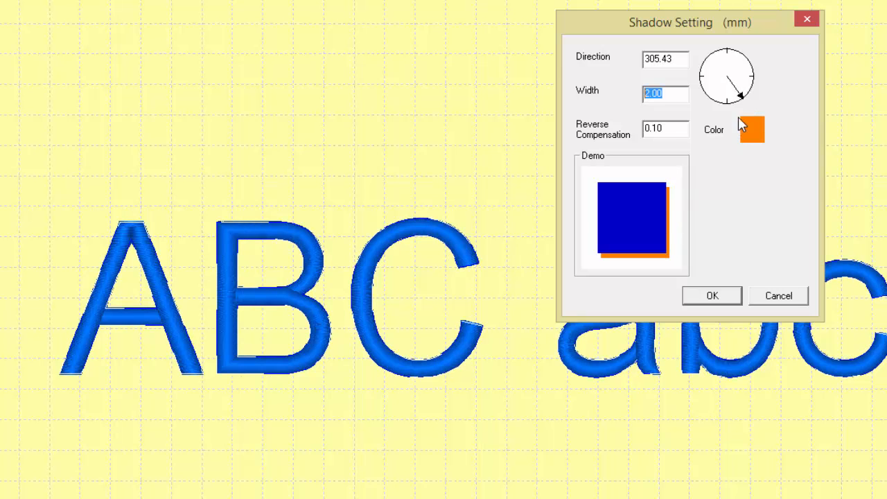
click(746, 99)
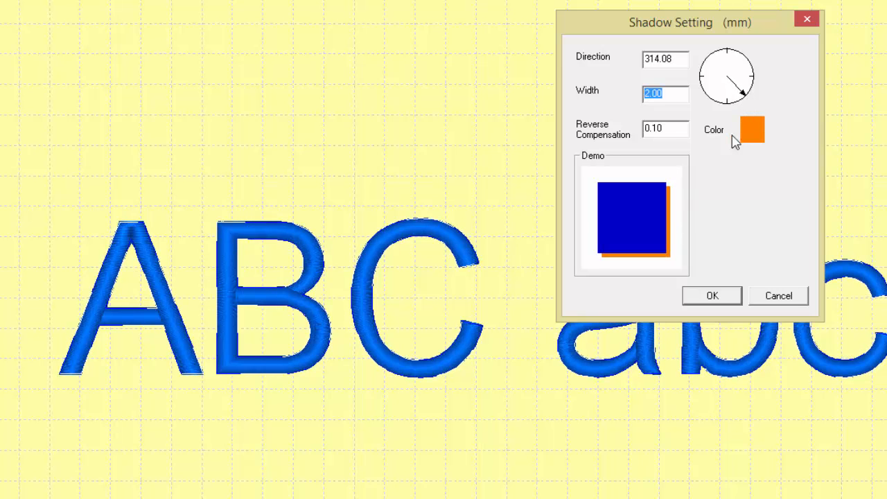
click(711, 297)
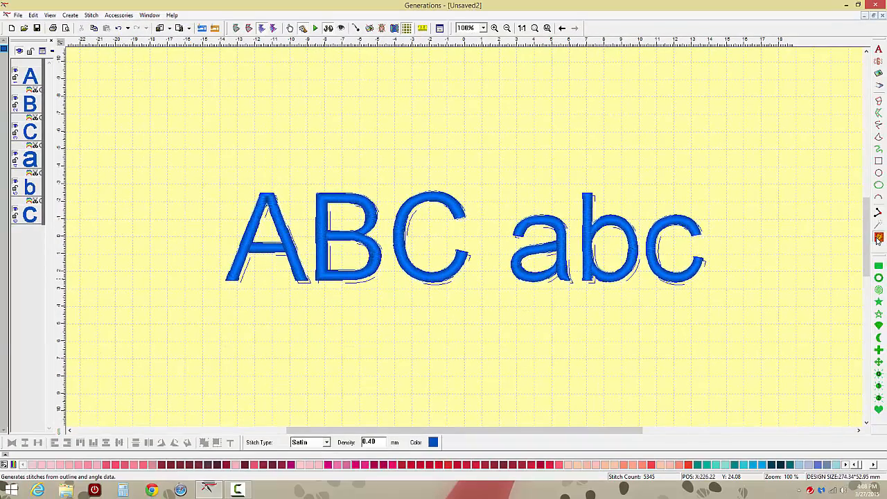
click(104, 84)
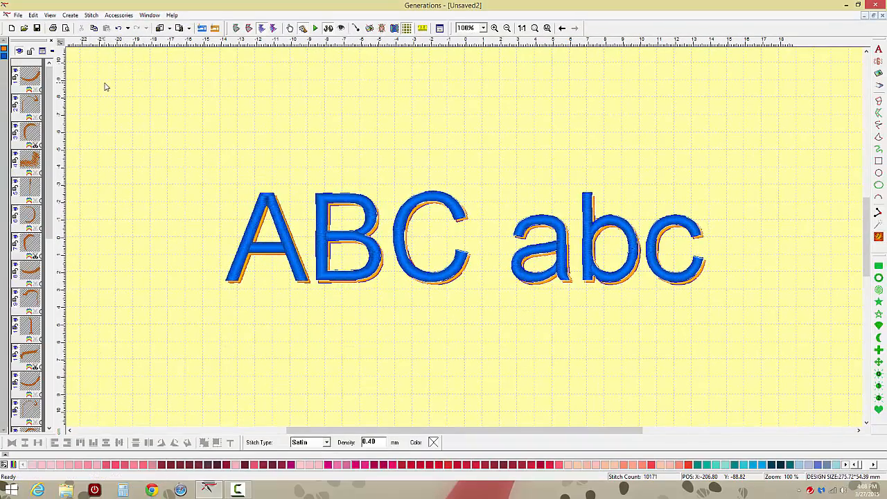
- Temporarily delete all the blue letters to examine the orange shadow pieces on their own, and undo the deletion
click(4, 51)
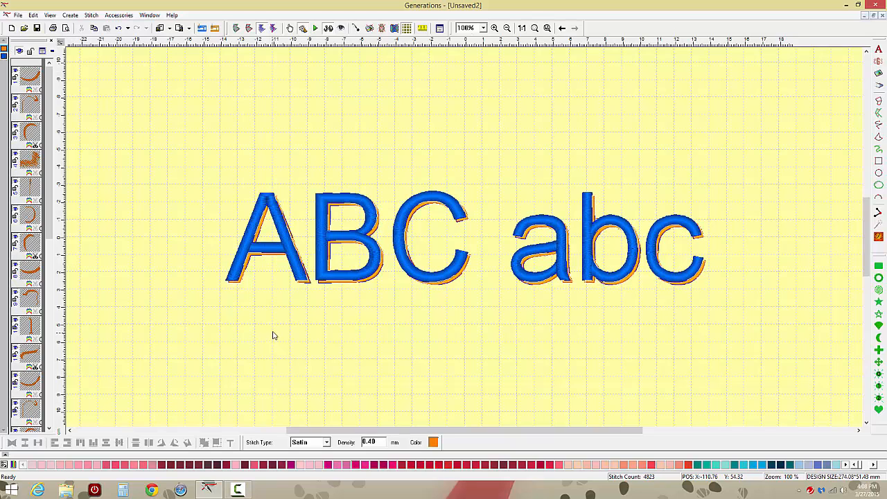
click(186, 169)
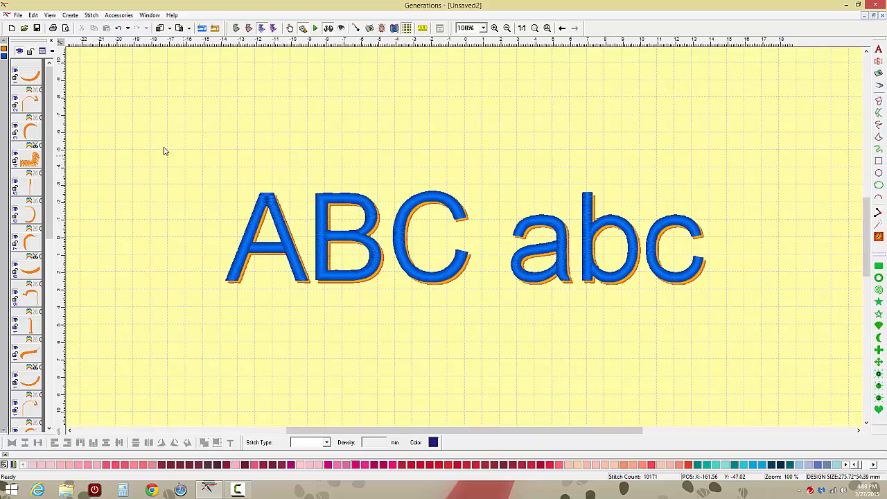
click(4, 57)
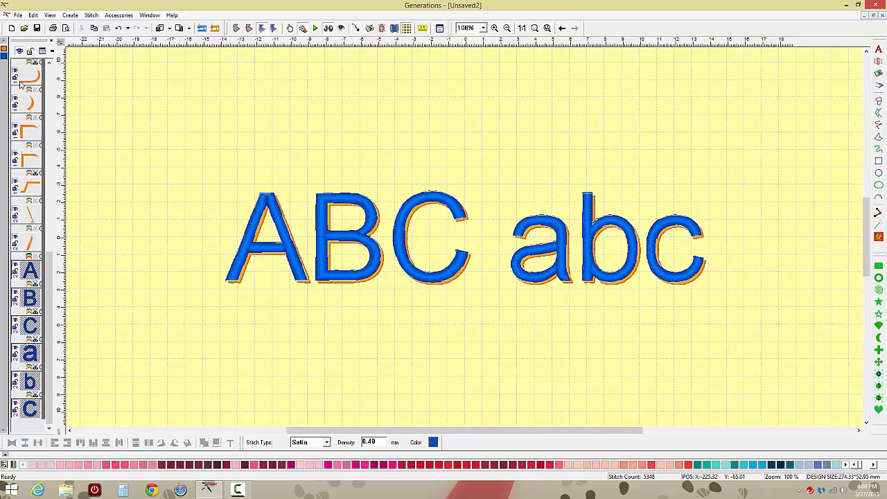
key(Delete)
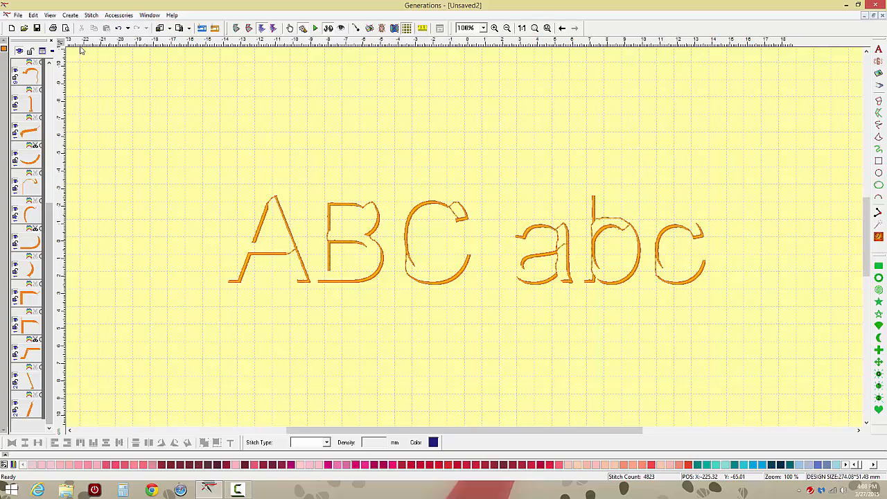
click(119, 29)
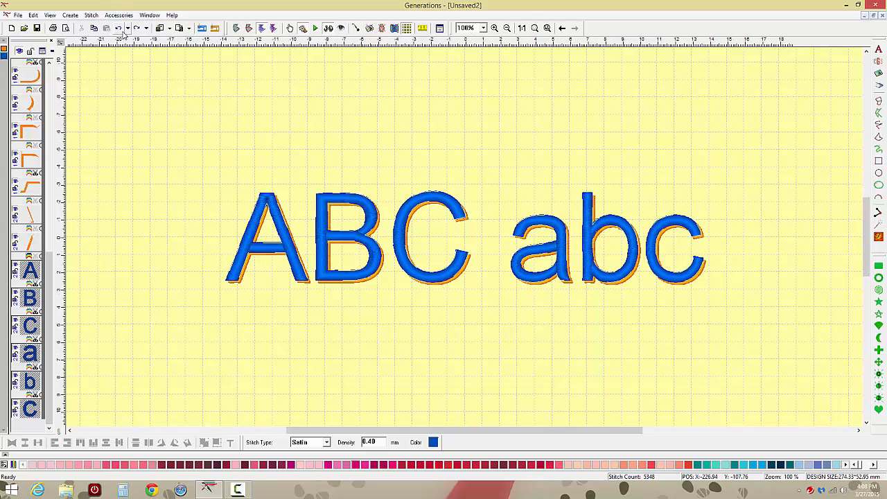